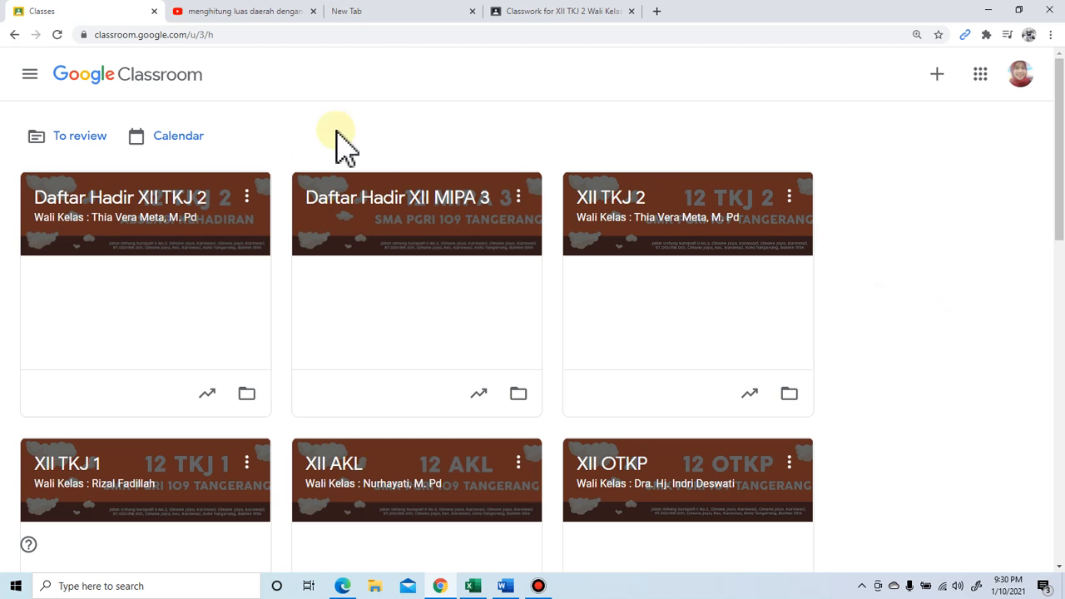
Step: Open the XII AKL class and go to its classwork page
scroll(183, 195, down, 2)
scroll(427, 309, down, 6)
scroll(399, 285, up, 8)
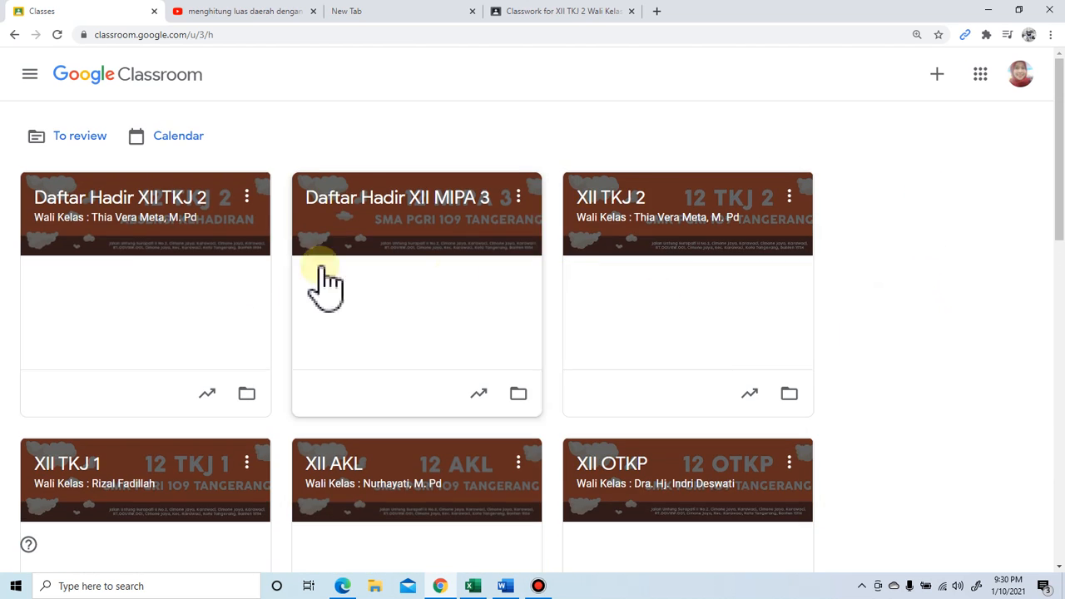
scroll(117, 310, down, 2)
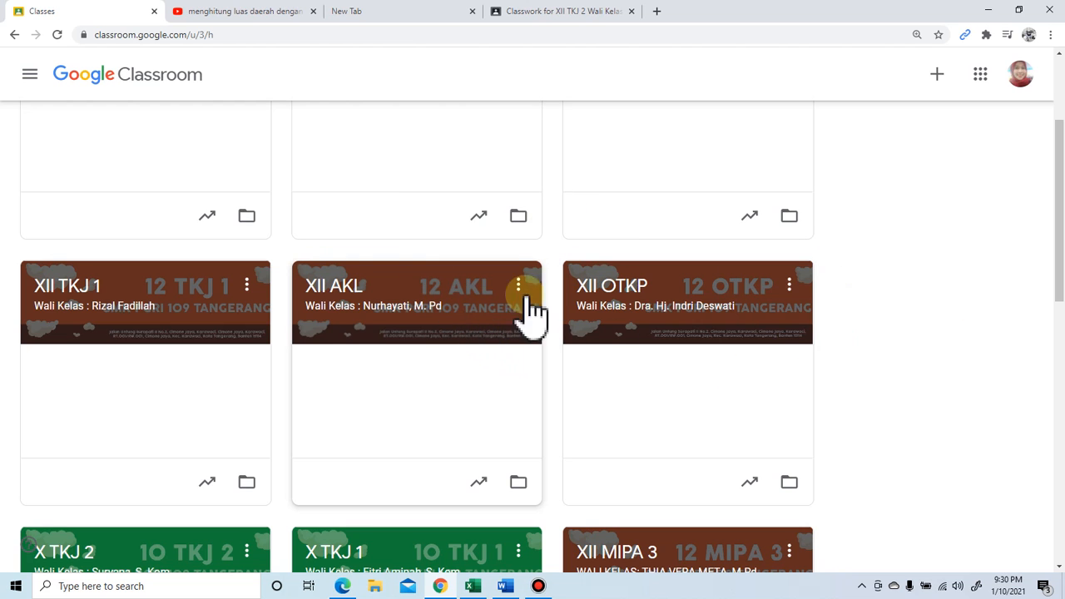
click(398, 306)
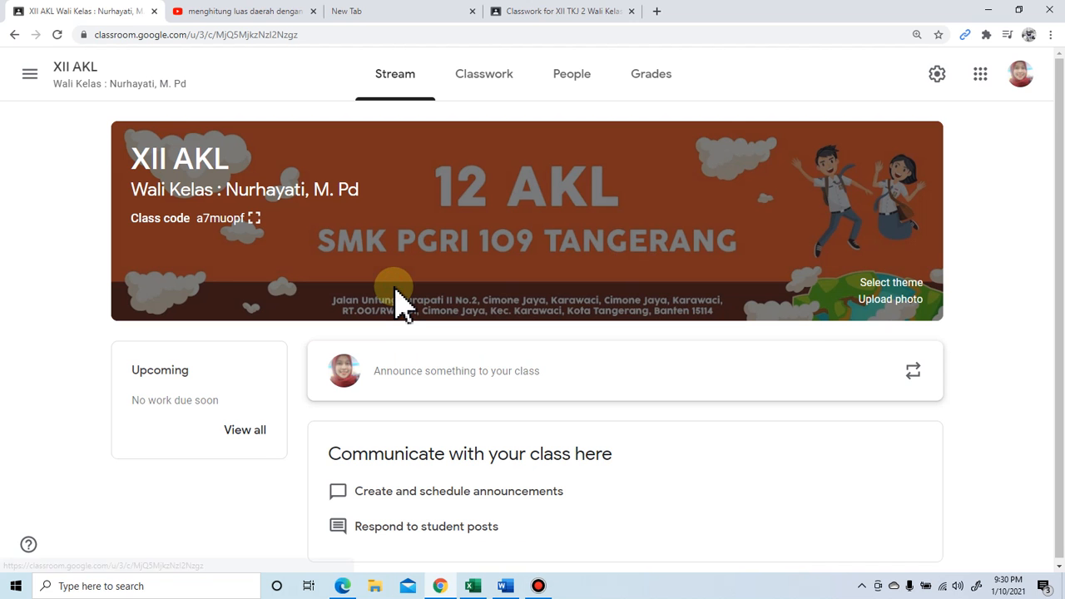
click(496, 88)
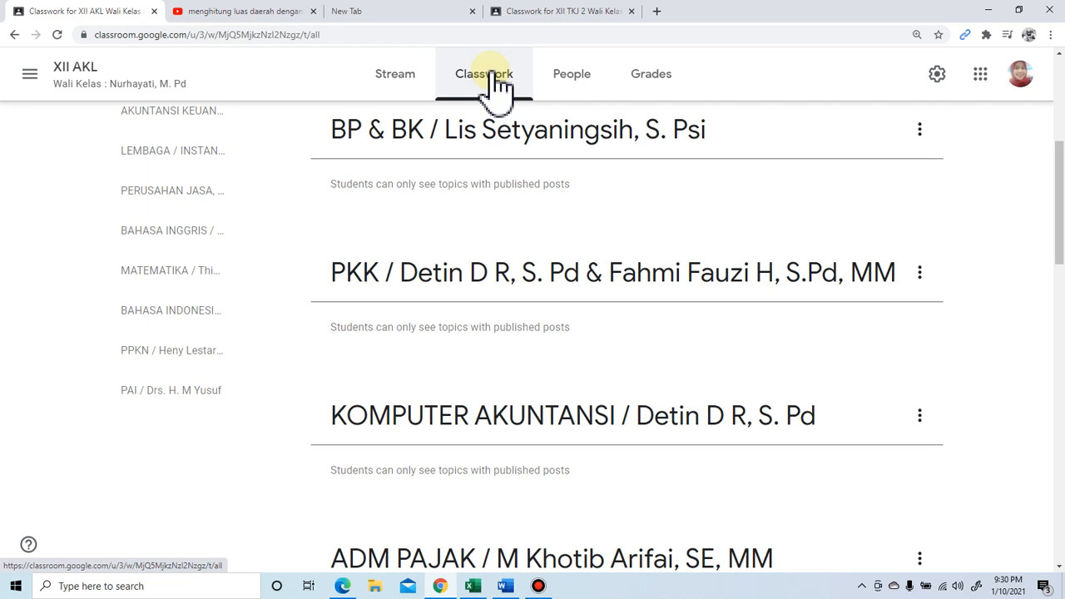
scroll(366, 110, up, 4)
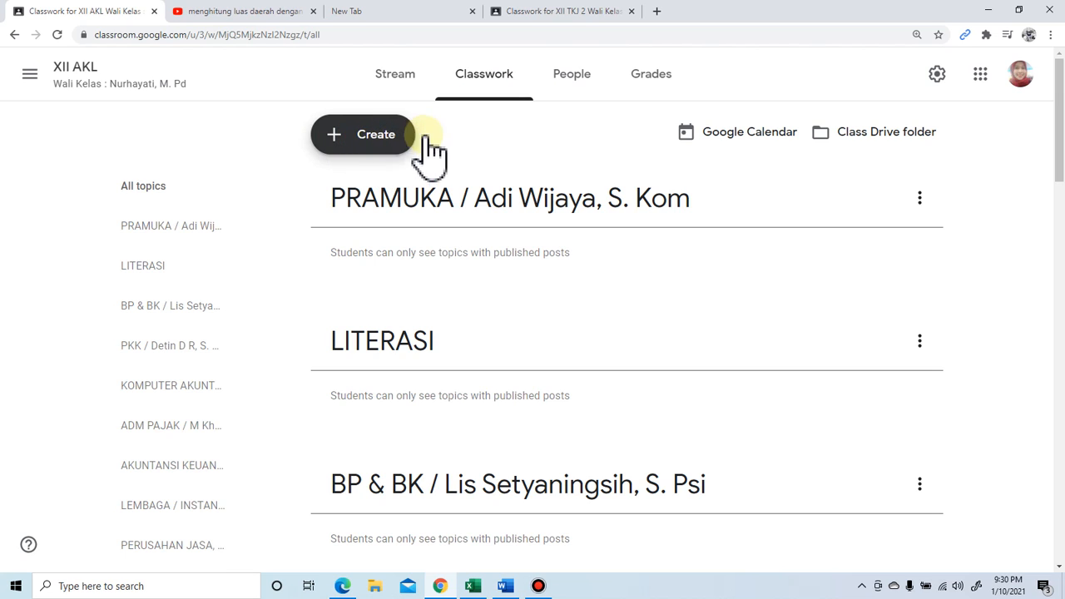
Step: Create a material titled "Luas Daerah dengan Turunan" with a description greeting students, introducing the area-by-integral lesson and requesting "hadir" attendance comments
click(335, 139)
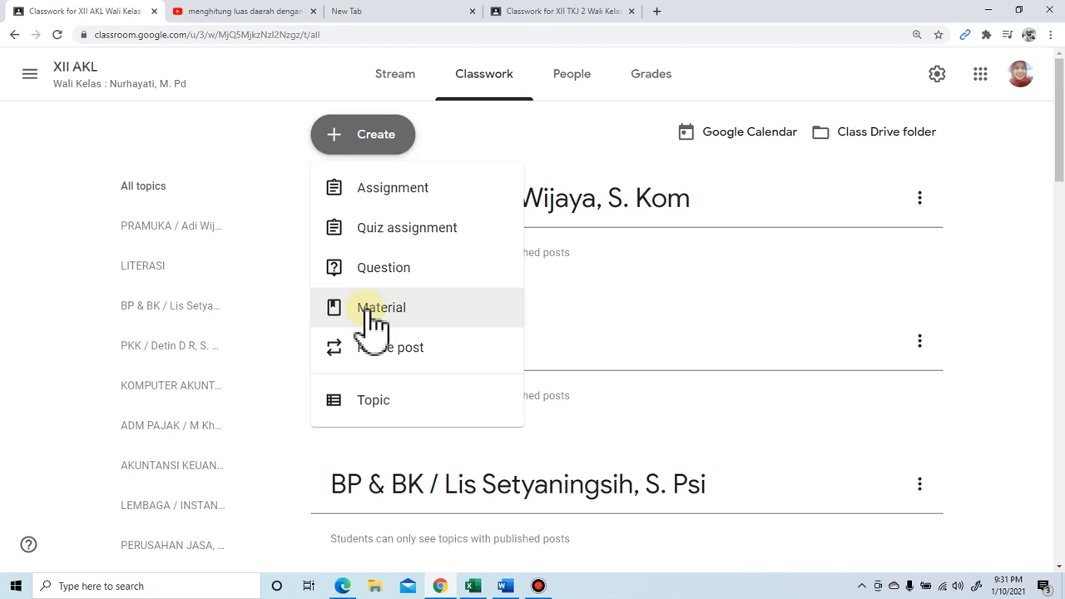
click(426, 310)
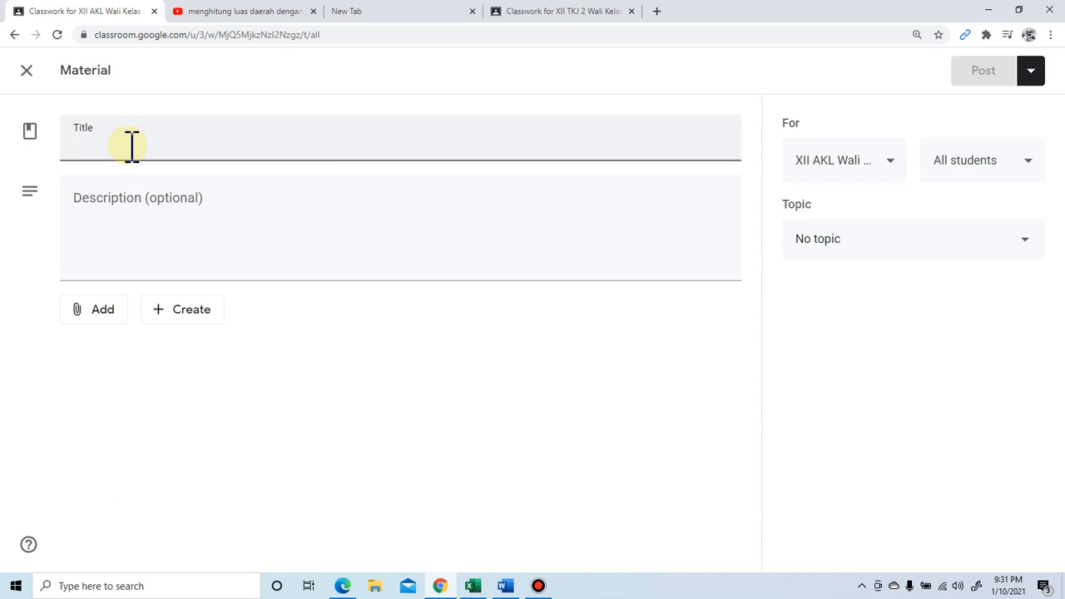
text(Luas Daerah dengan Turunan)
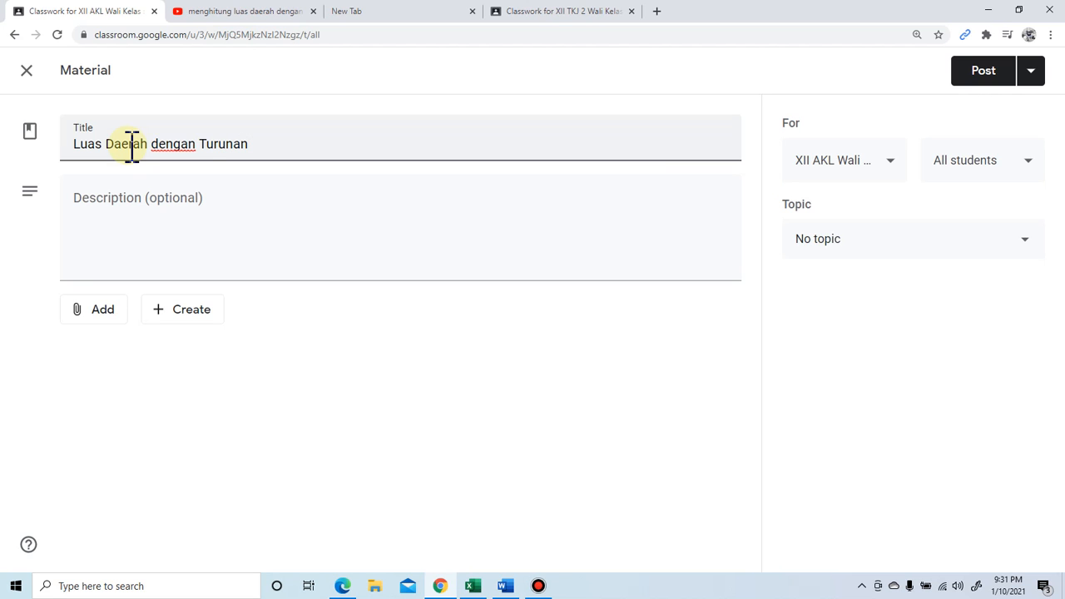
click(136, 205)
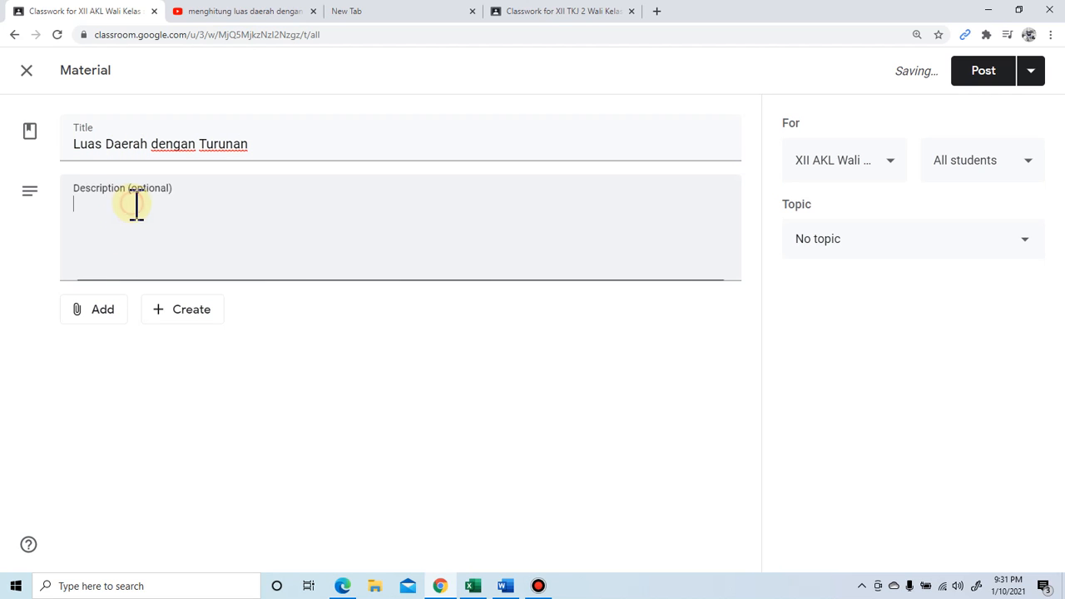
text(asslm anak2 hebat, semoga selalu dalam lindungan ALLAH Swt.. tetap semangat untuk PJJ semester genap, pastikan kalian #dirumahsaja & jangan lupa 4M (memakai masker, menjaga jarak, mencuci tangan & menghindari kerumunan).  pertemuan hari ini kita akan membahas tentang luas daerah dengan menggunakan integral. Untuk lebih jelaskan silahkan kalian tonton video penjelasan dibawah ini, silahkan tanyakan jika ada yang kalian kurang paham, kalian bisa ajukan pertanyaan di kolom komentar pada video youtube berikut.  Dan pastikan kalian melakukan absensi dengan komen "hadir" di komentar kelas pada GCR..  Tetap semangat.. Miss u all Semoga pandemic segera berlalu)
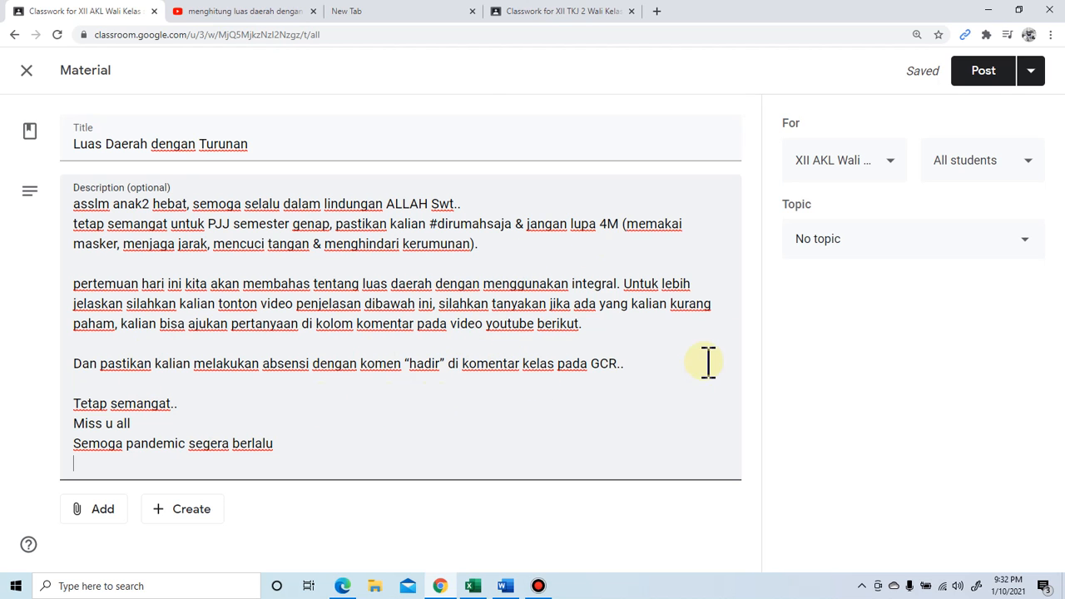
Step: Copy the share link of the YouTube video "menghitung luas daerah dengan geogebra" and start adding a YouTube attachment to the material
click(250, 11)
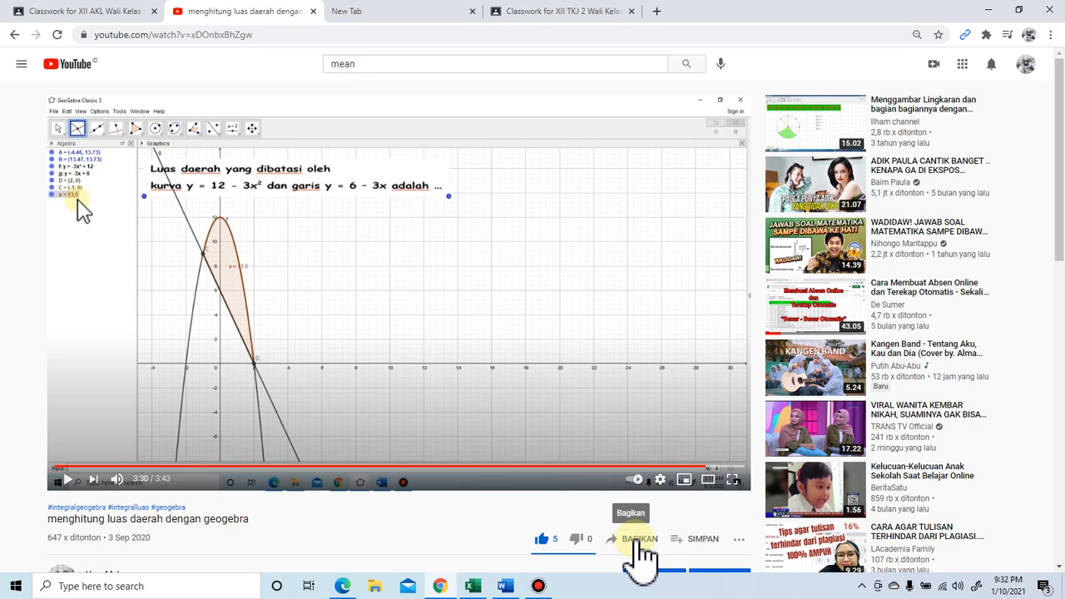
click(634, 545)
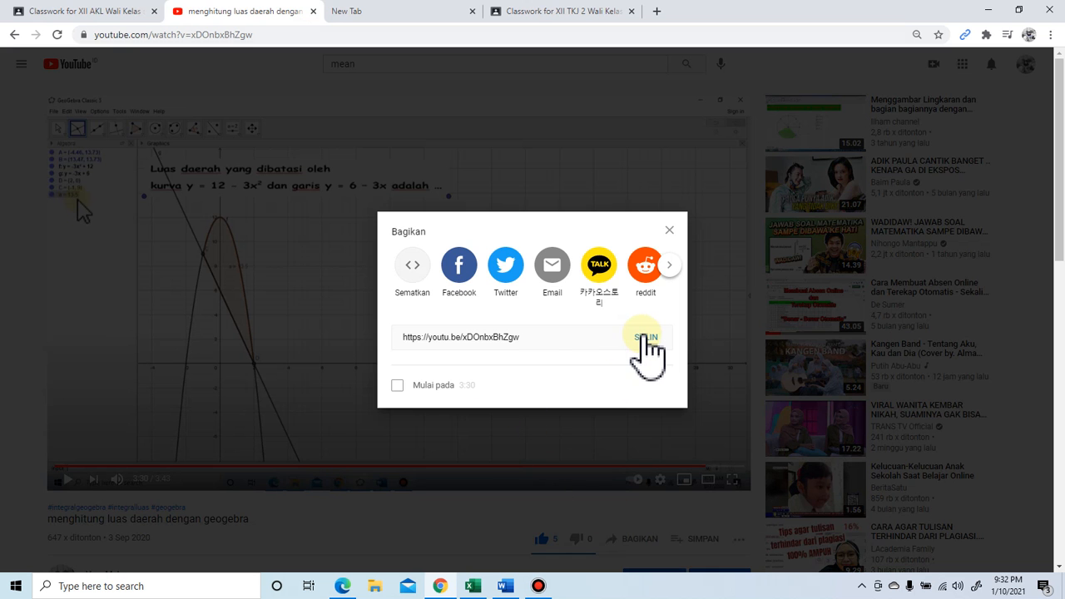
click(646, 338)
key(ctrl+c)
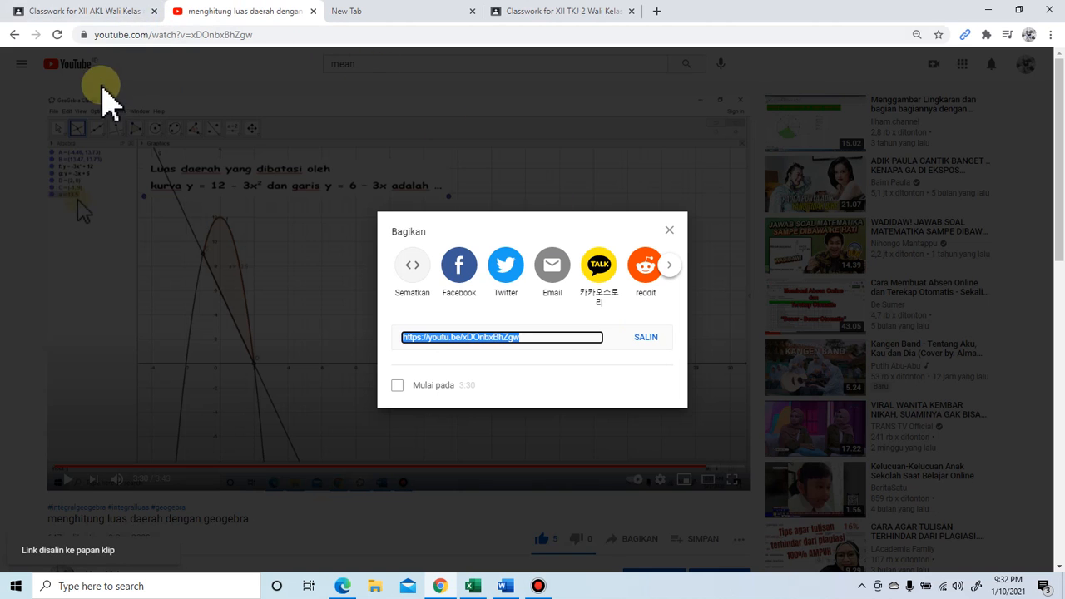
click(77, 16)
click(99, 514)
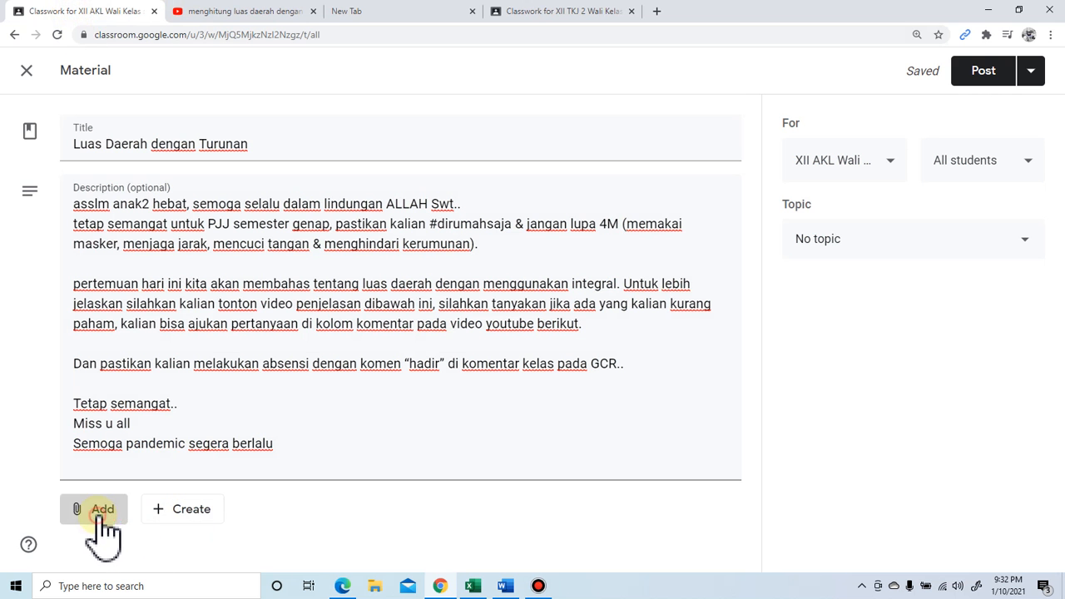
click(124, 541)
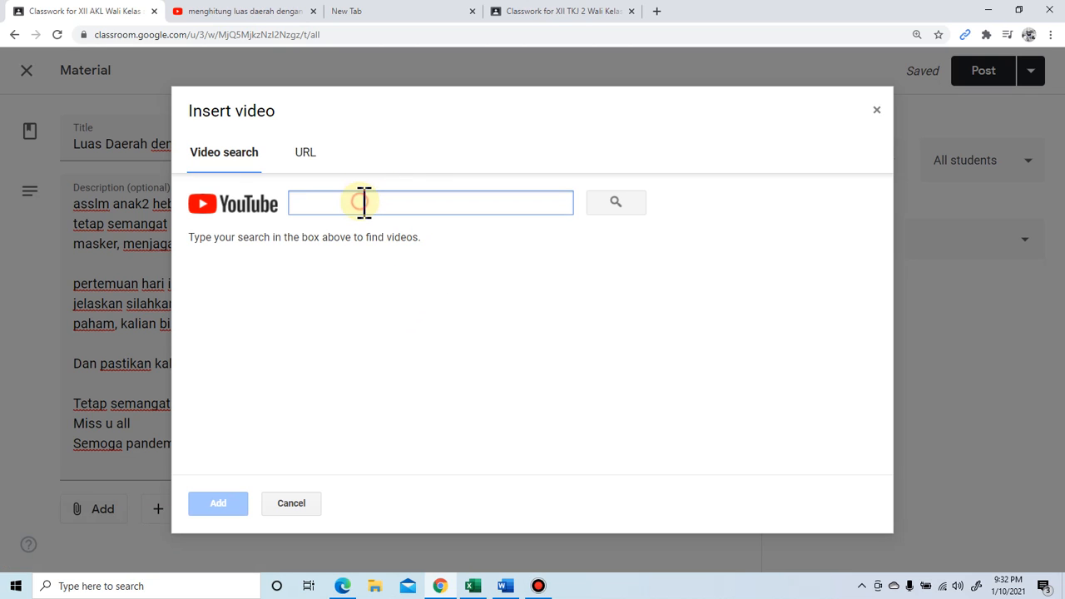
Step: Try to find the video by searching YouTube for its copied link
click(364, 202)
key(ctrl+v)
key(Return)
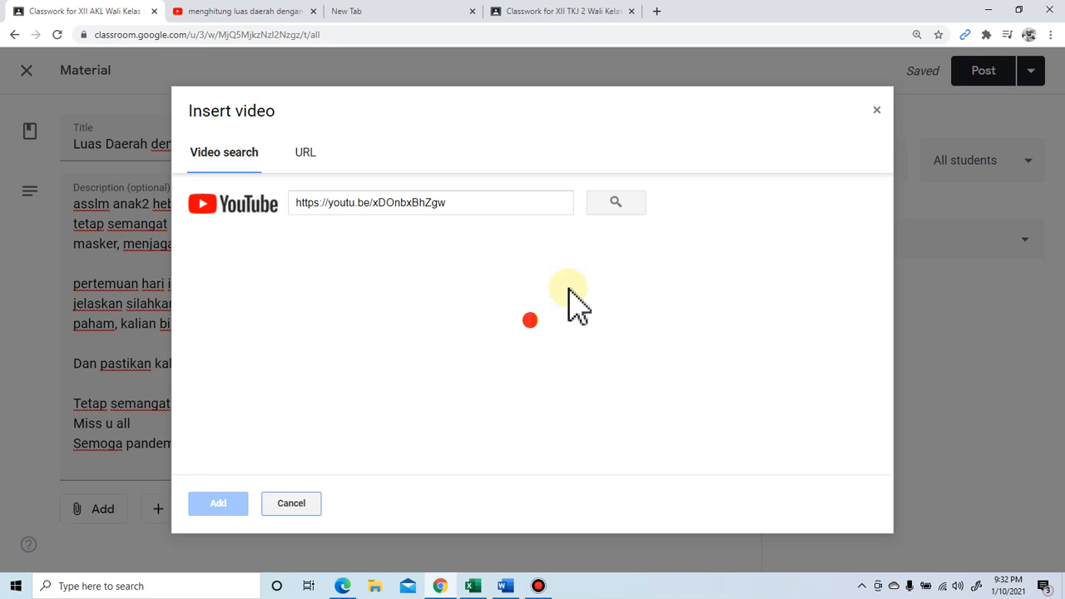
click(474, 208)
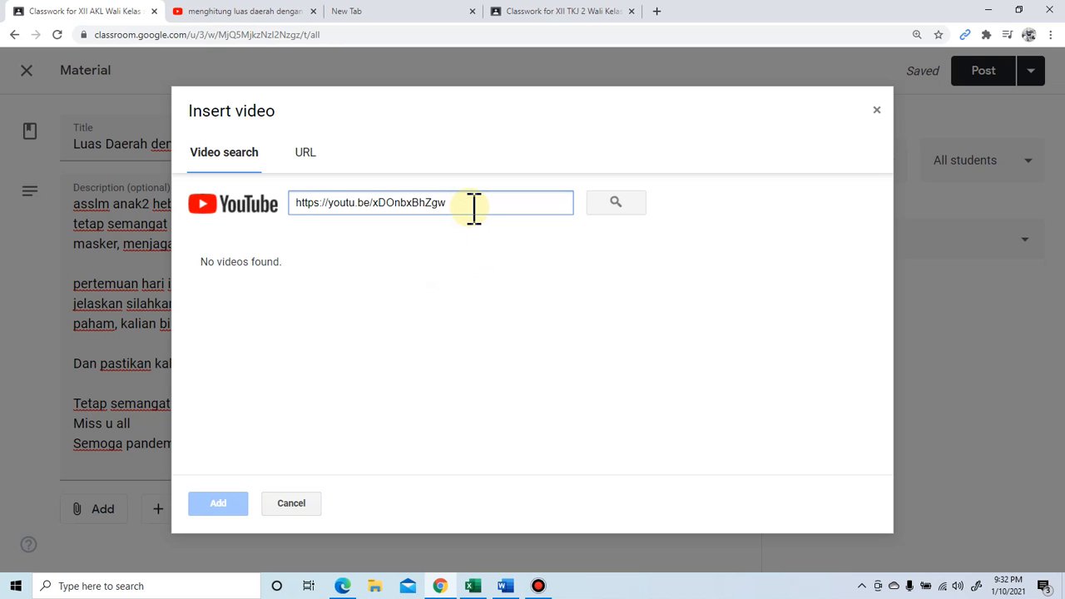
click(248, 16)
click(653, 343)
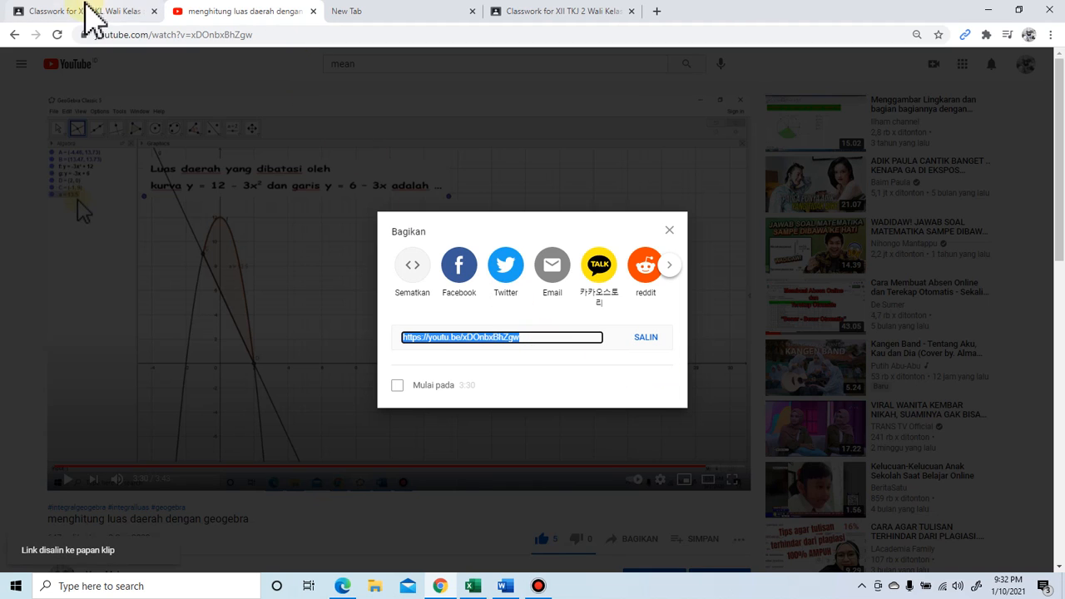
click(86, 15)
drag(468, 202, 254, 215)
key(ctrl+c)
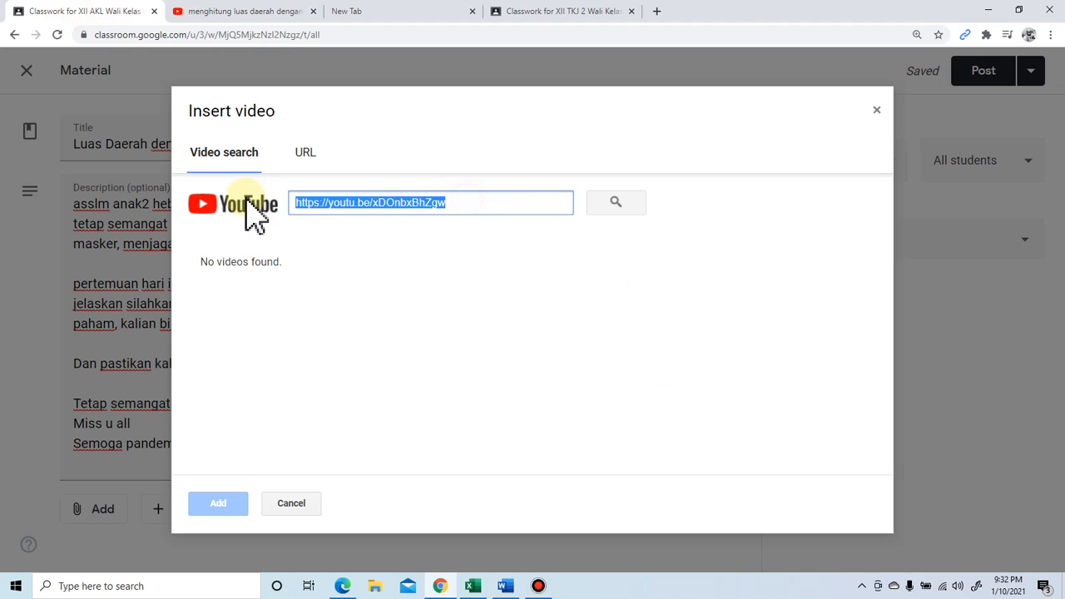
click(308, 160)
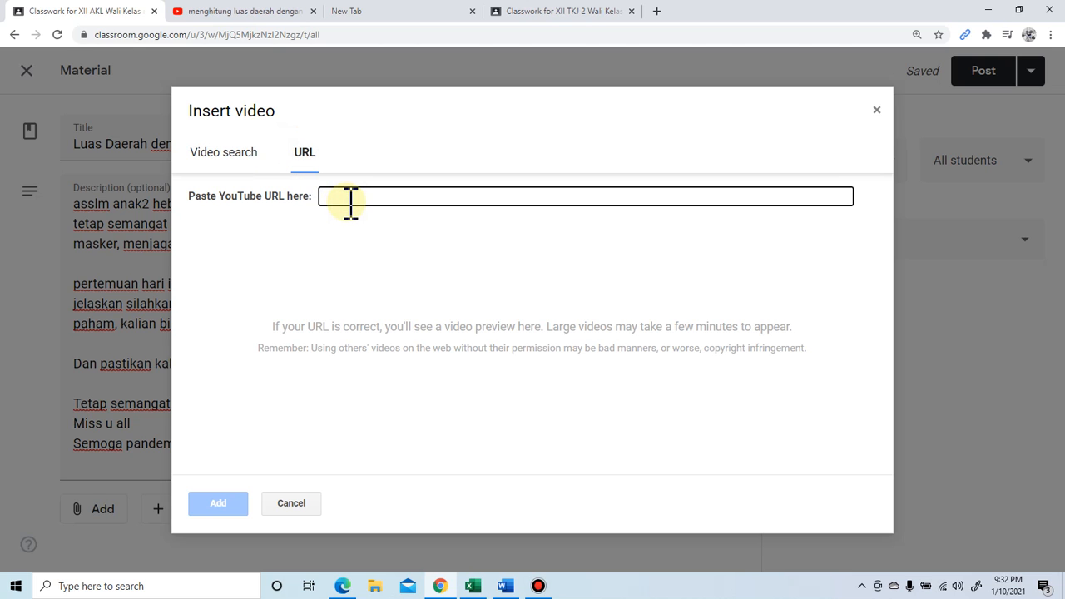
key(ctrl+v)
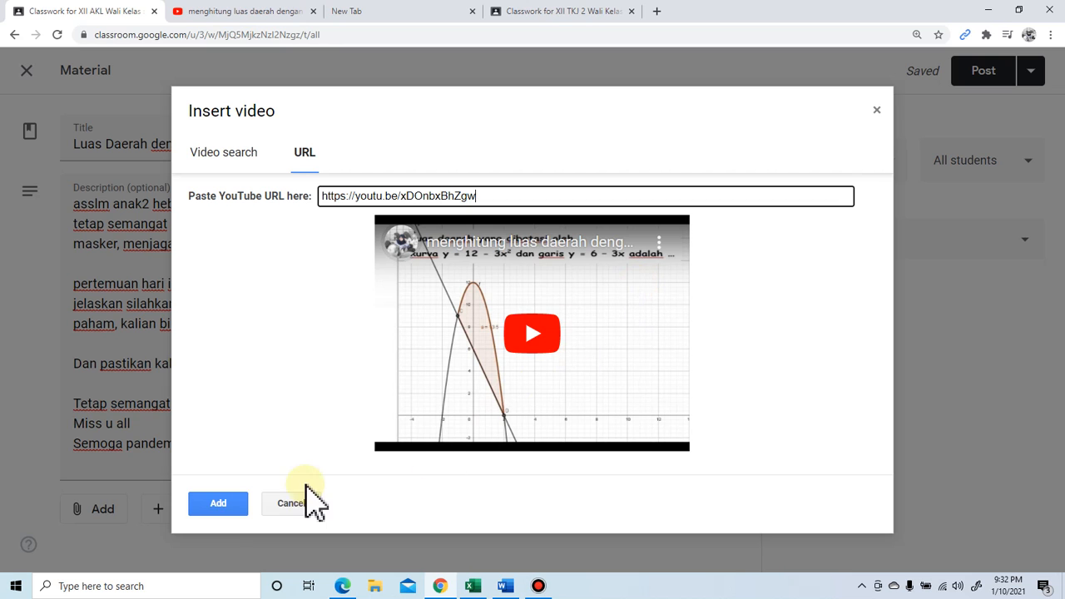
click(223, 506)
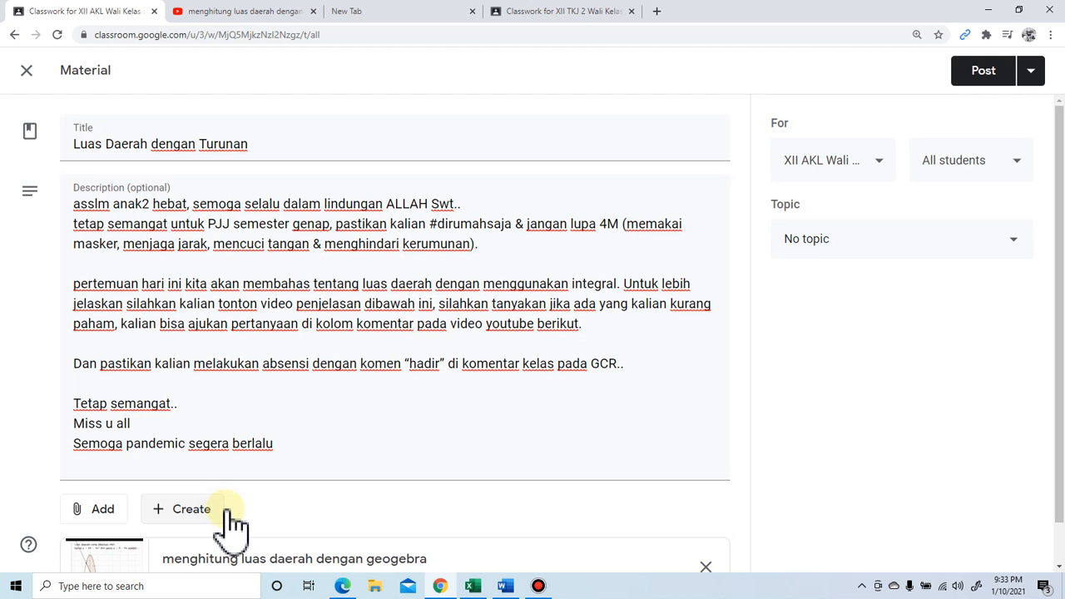
Step: Review the drafted material with its video attachment and look at the choices for posting, scheduling or saving it as a draft
scroll(342, 420, down, 1)
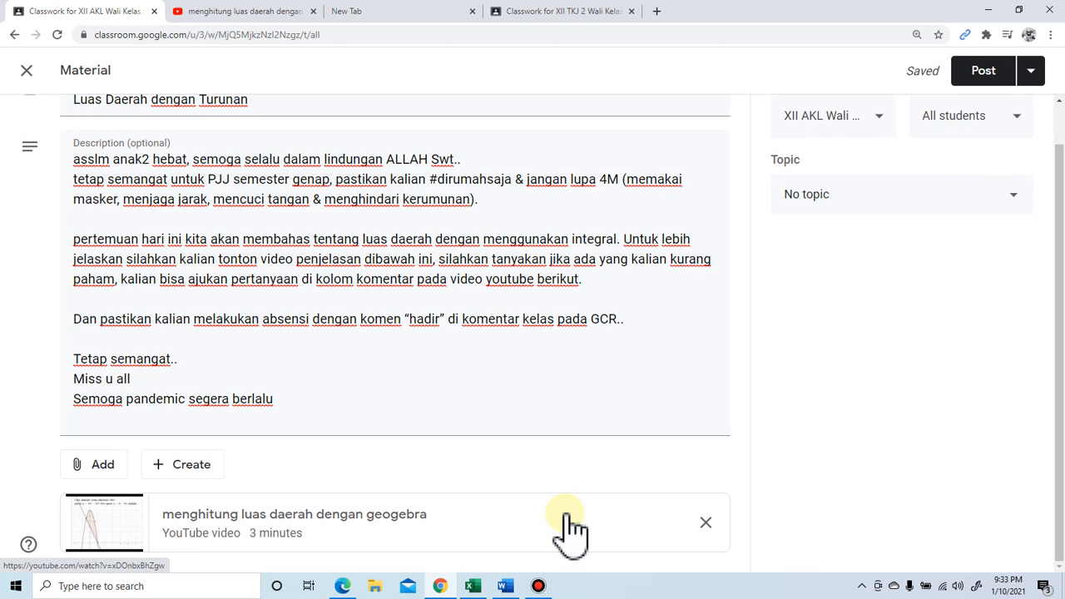
scroll(566, 533, up, 1)
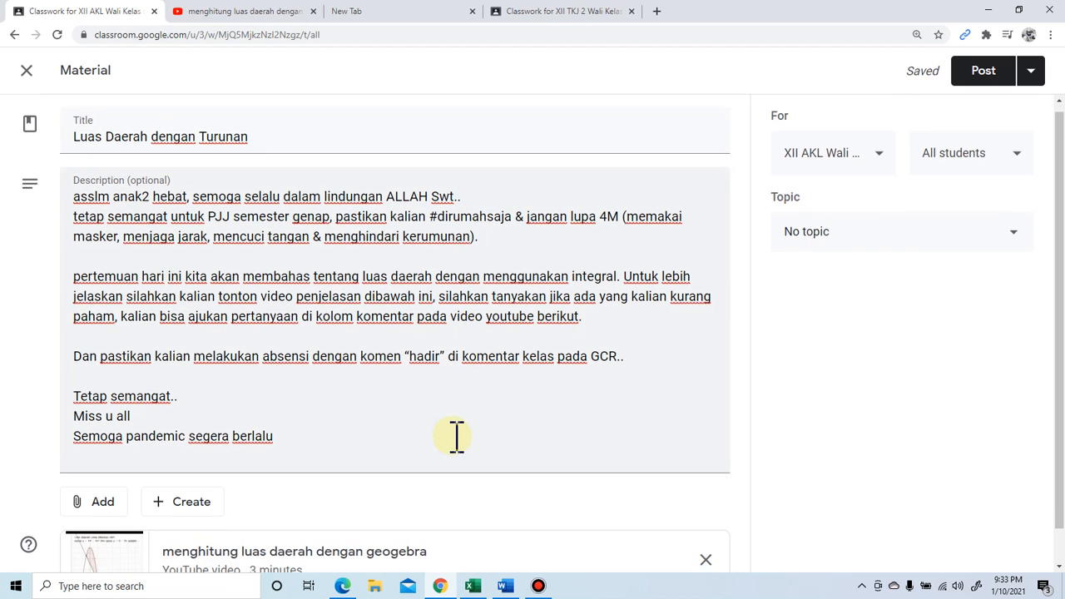
scroll(456, 436, down, 1)
scroll(462, 427, up, 1)
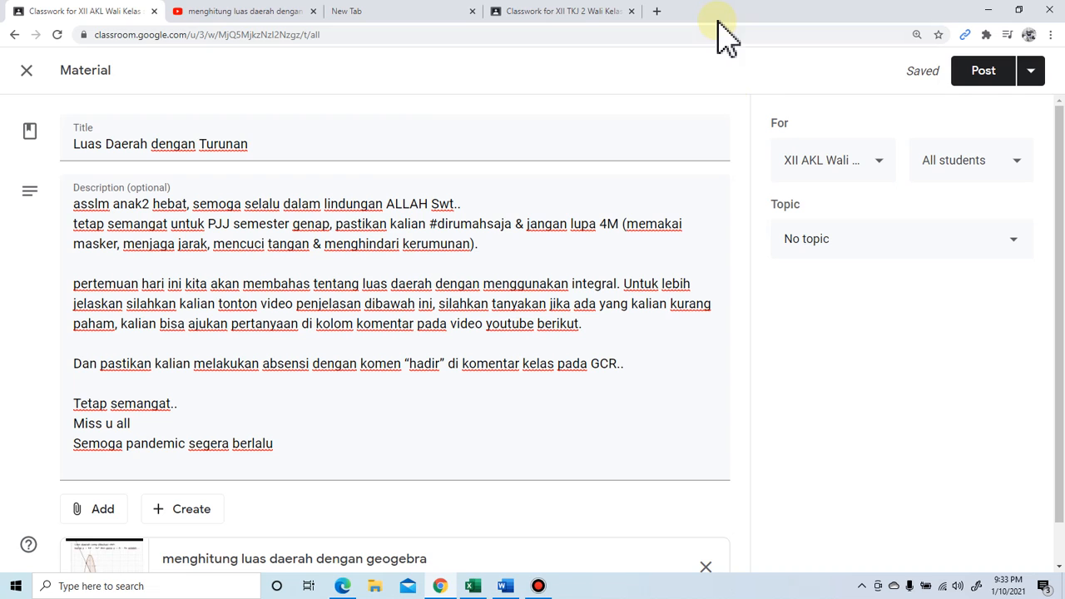
click(1033, 73)
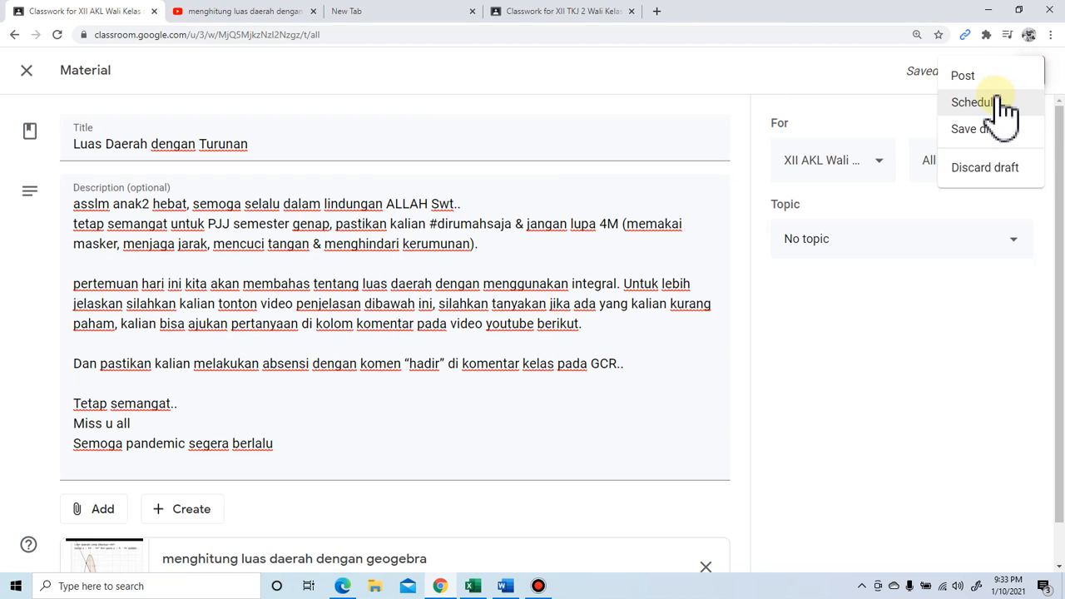
click(845, 395)
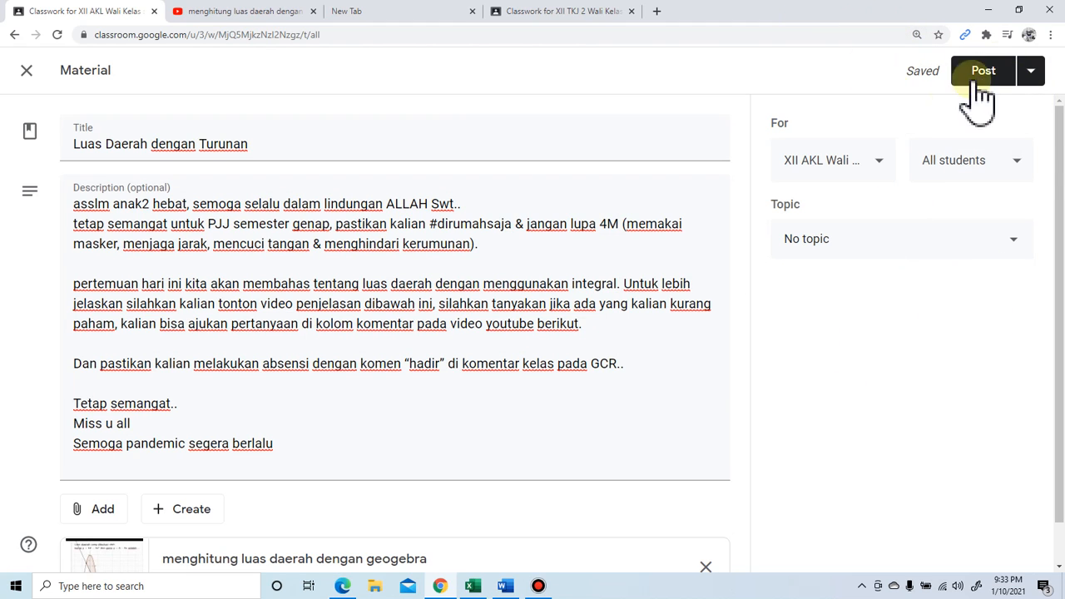
click(1032, 73)
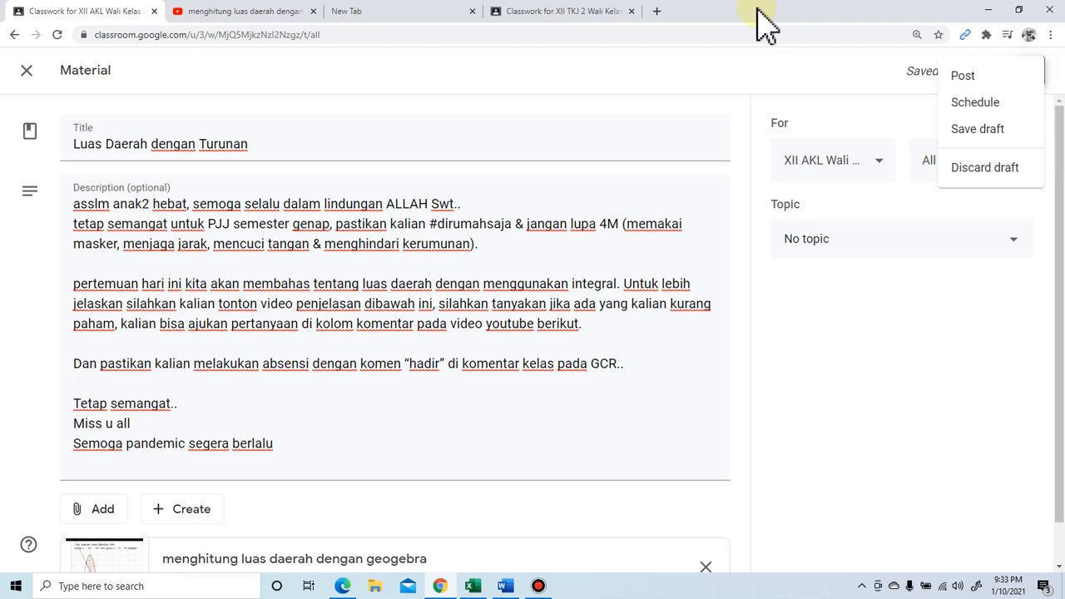
click(780, 406)
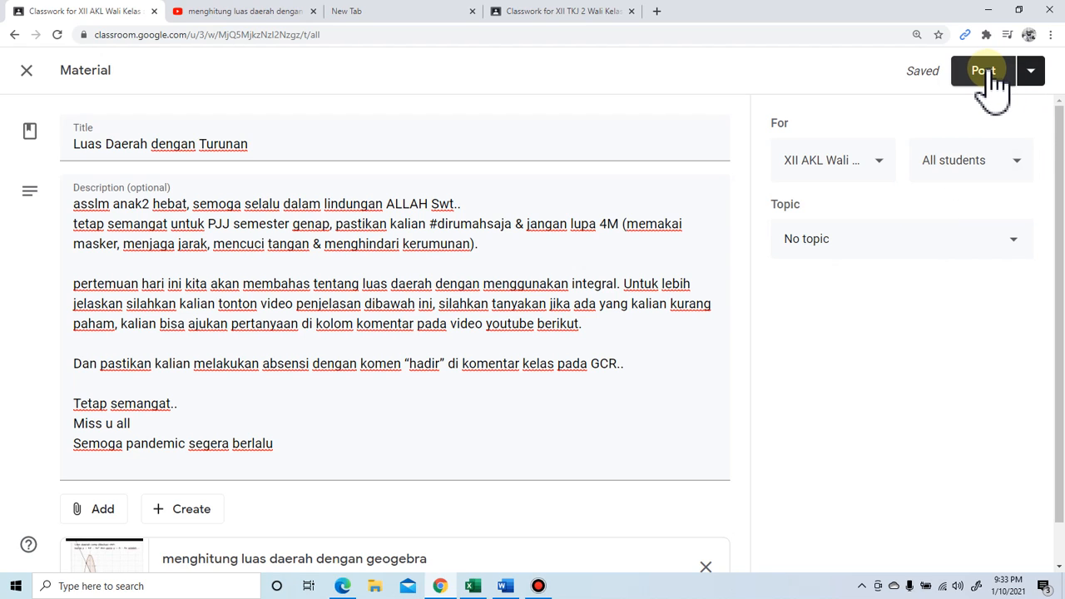
Step: Assign the material also to the classes XII TKJ 1, XII TKJ 2 and XII OTKP, and file it under the MATEMATIKA topic
click(877, 162)
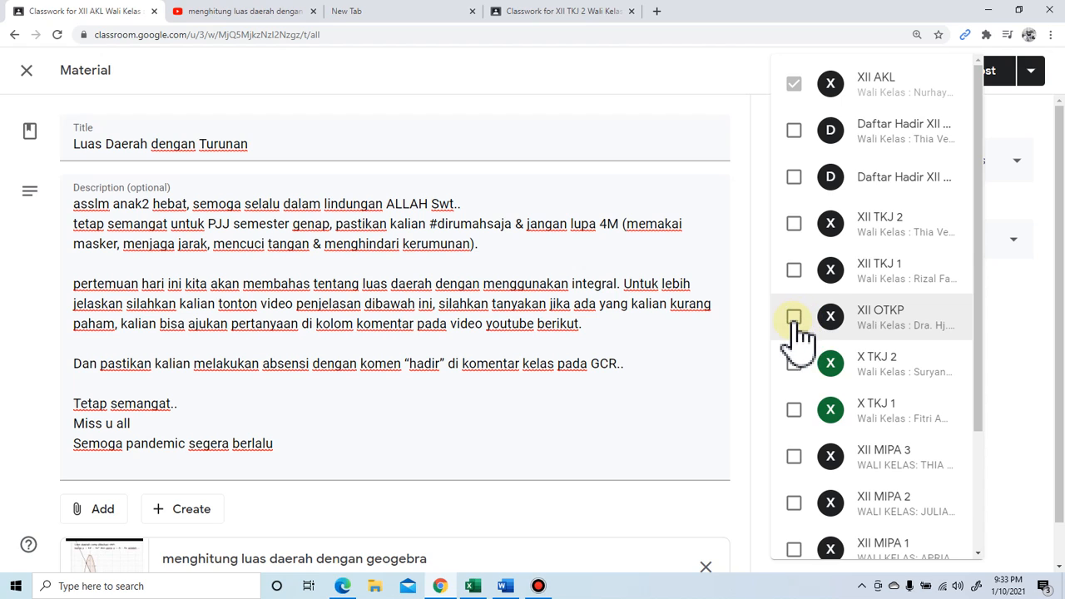
click(796, 271)
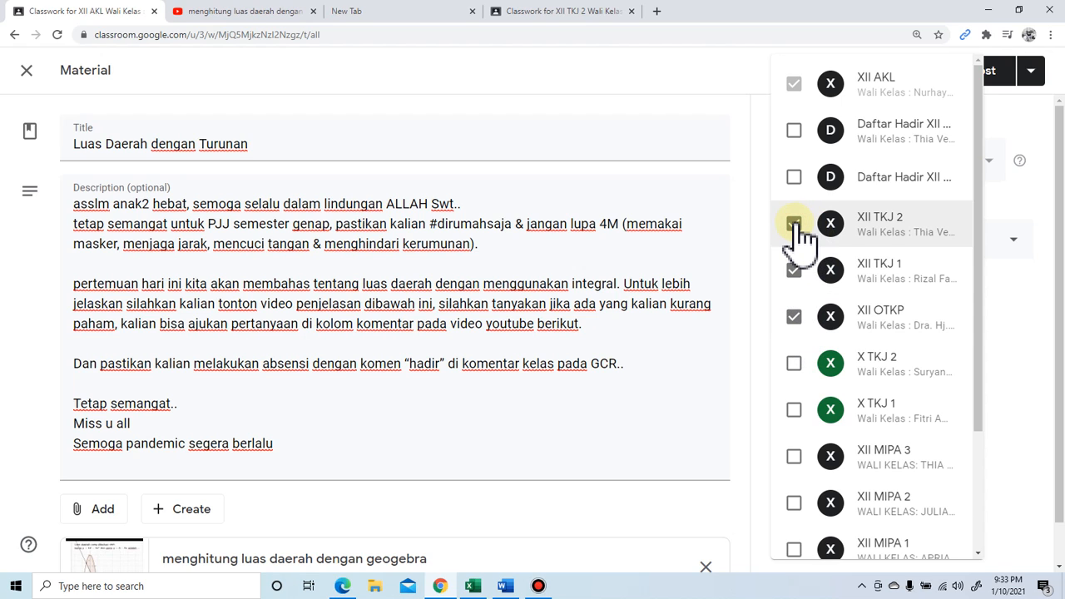
click(1018, 333)
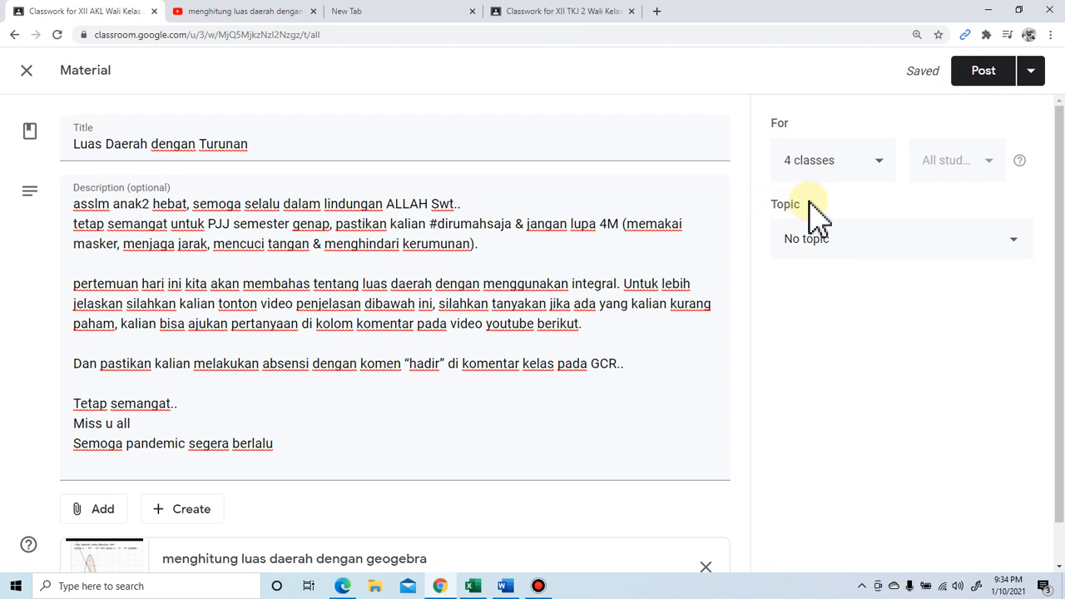
click(1016, 251)
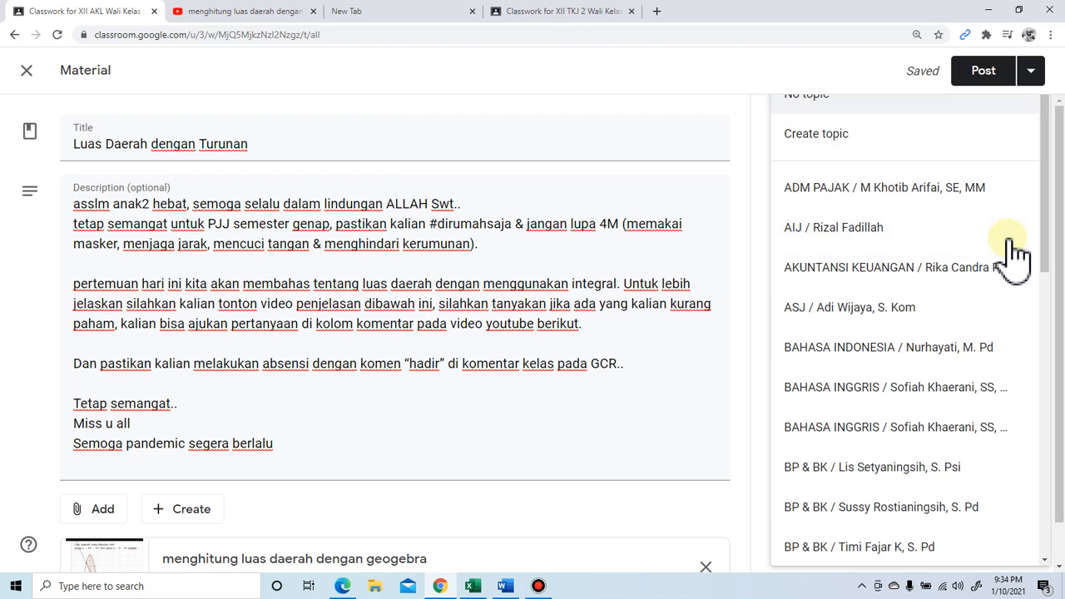
scroll(922, 278, down, 4)
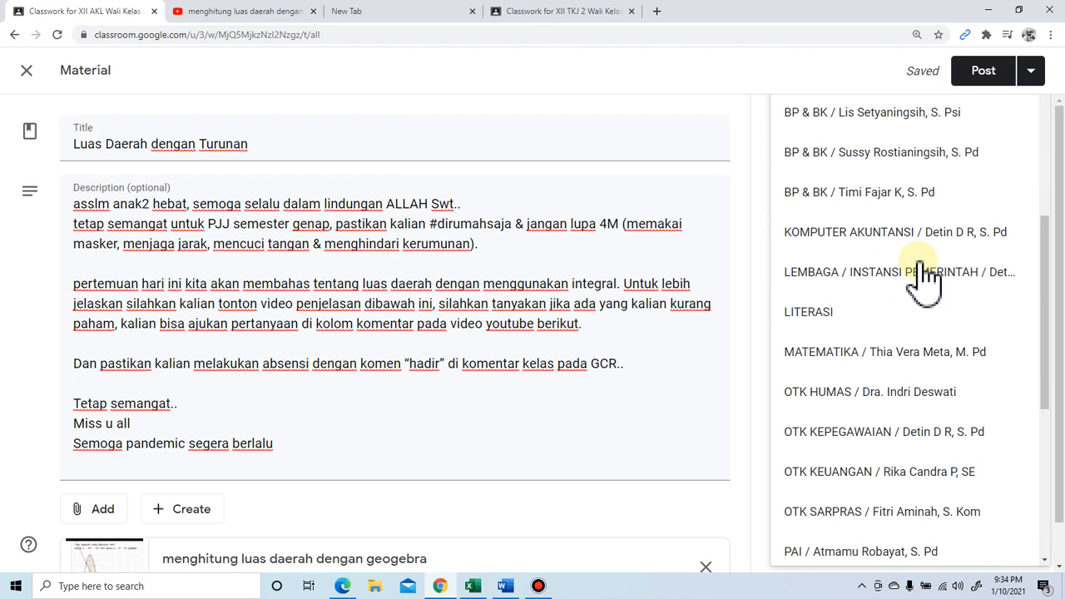
click(858, 358)
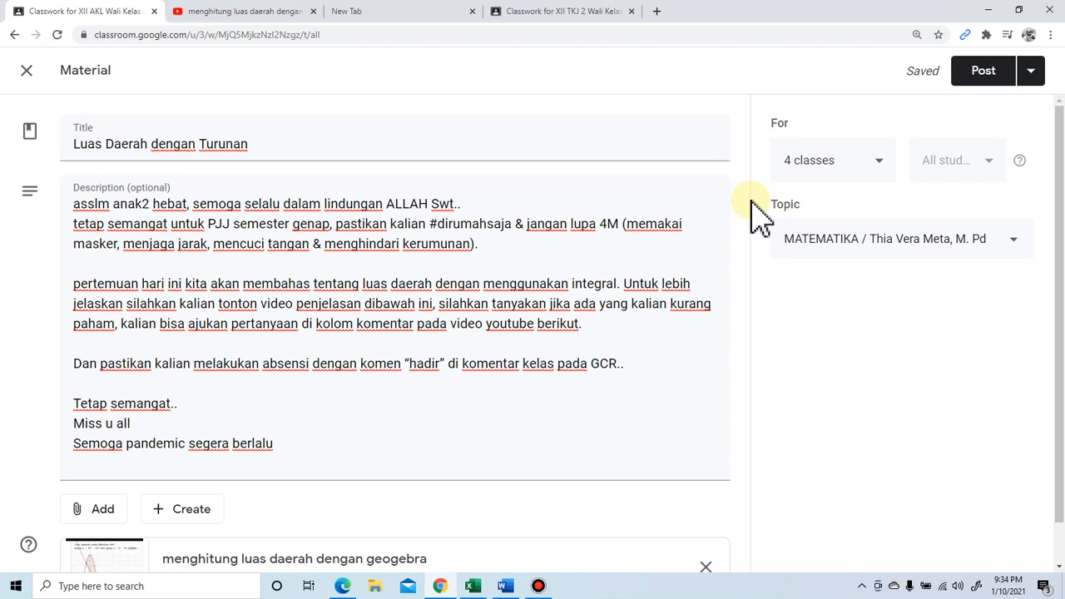
Step: Remove XII TKJ 2, XII TKJ 1 and XII OTKP from the material's assigned classes, keeping only XII AKL
click(879, 162)
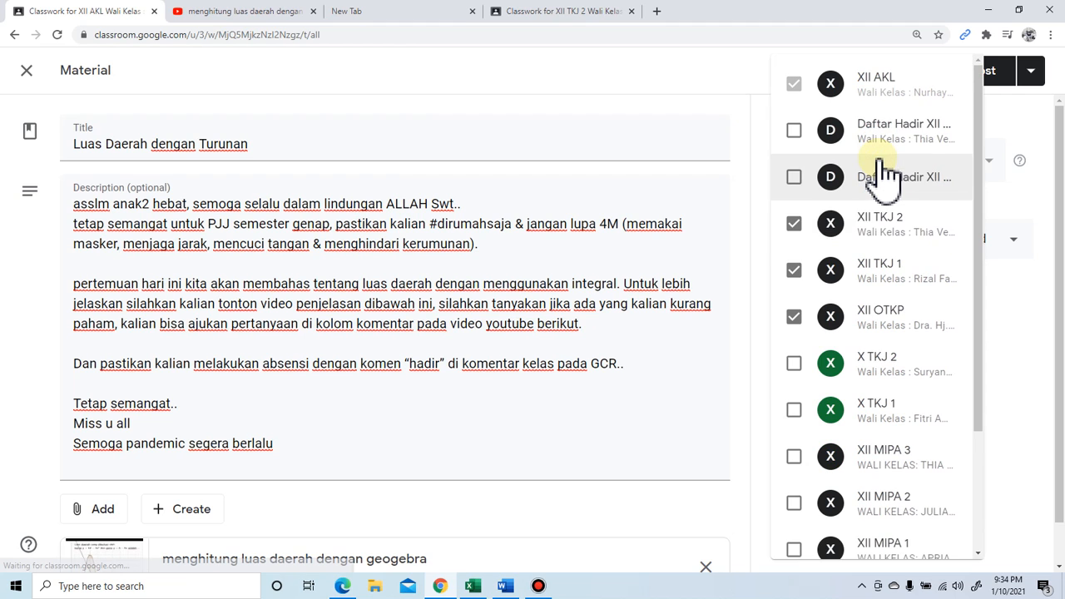
click(795, 222)
click(794, 269)
click(795, 317)
scroll(780, 188, down, 2)
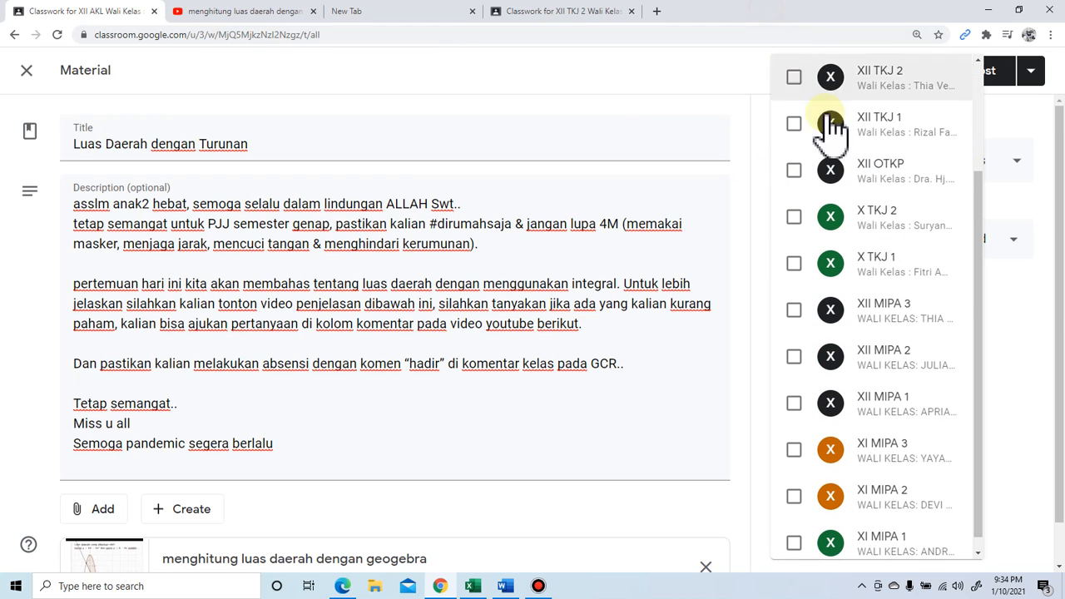
click(1047, 341)
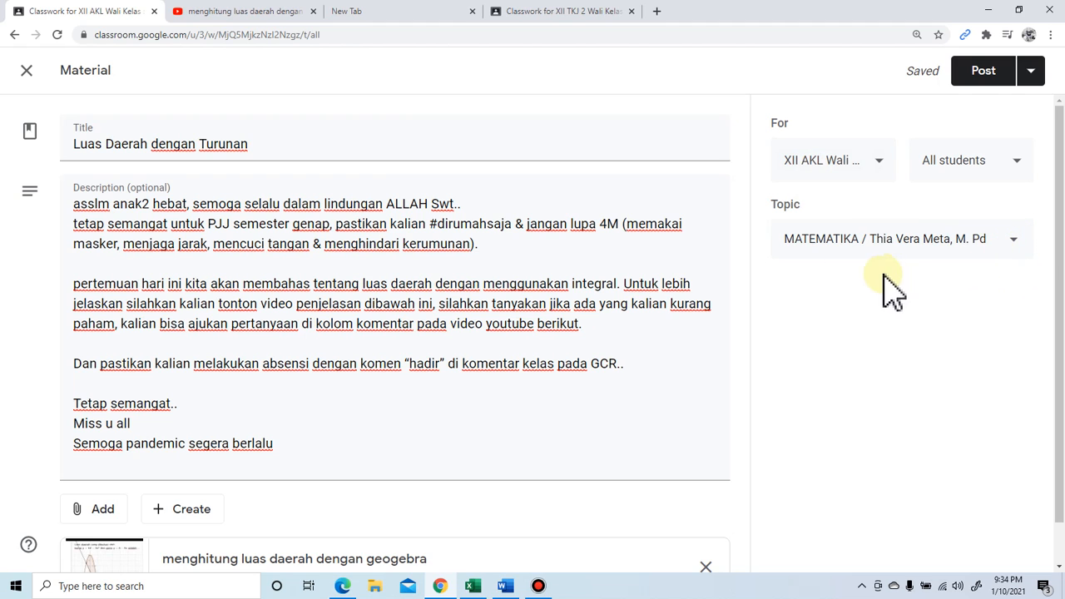
Step: Schedule the XII AKL material for Jan 12, 2021 at 11.00 am and locate it under the MATEMATIKA topic
click(1030, 72)
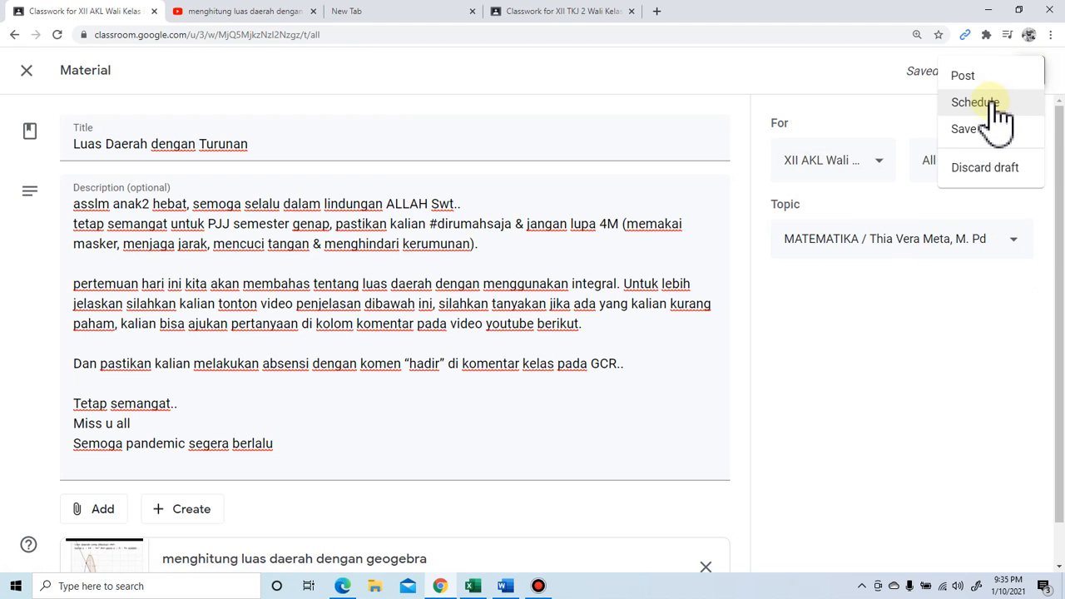
click(992, 106)
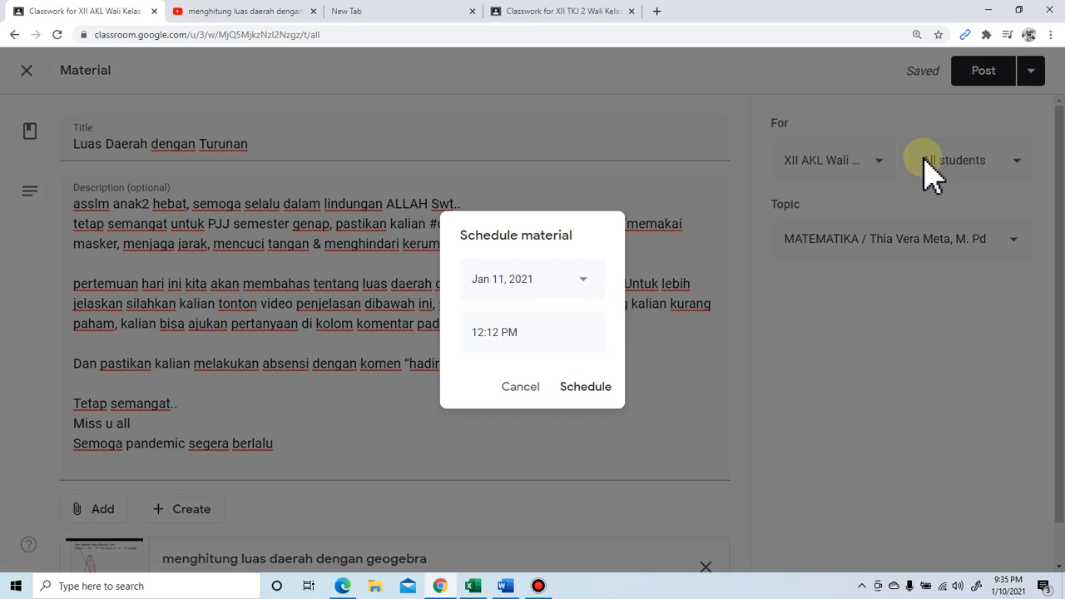
click(584, 287)
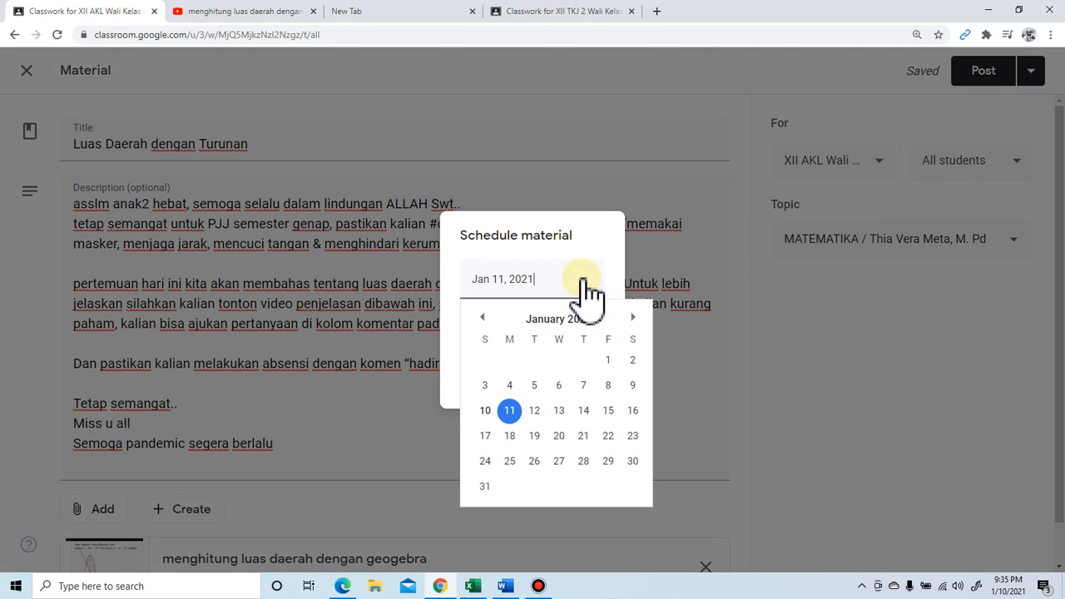
click(536, 411)
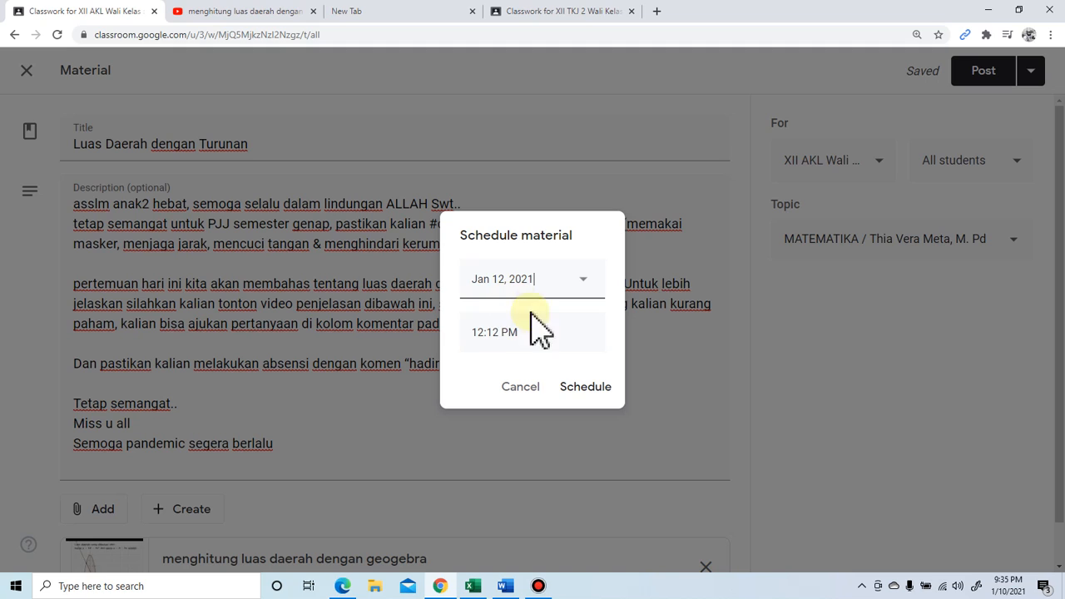
click(550, 337)
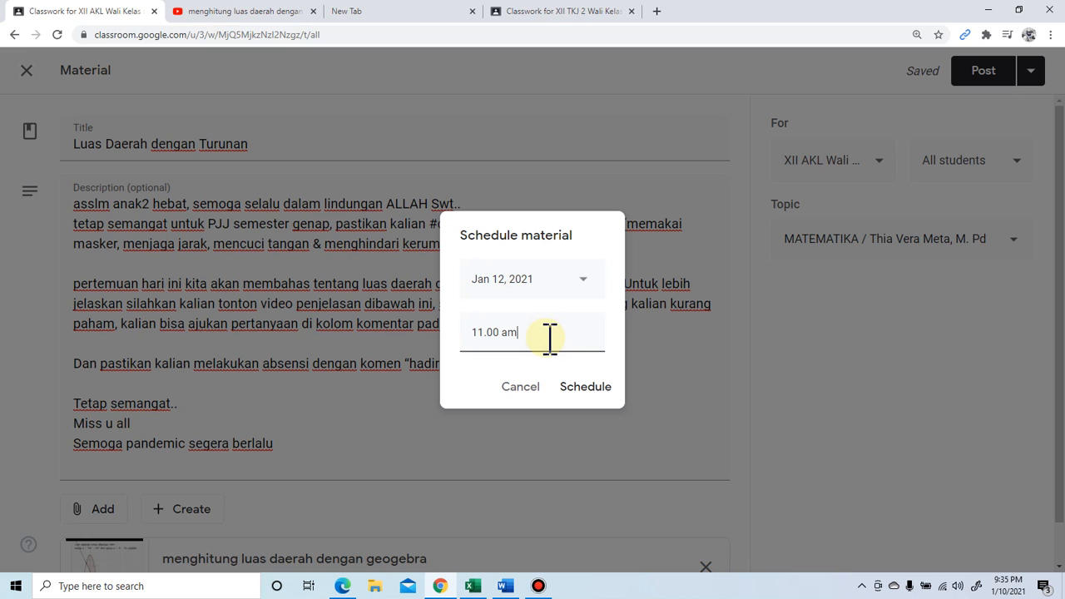
click(573, 390)
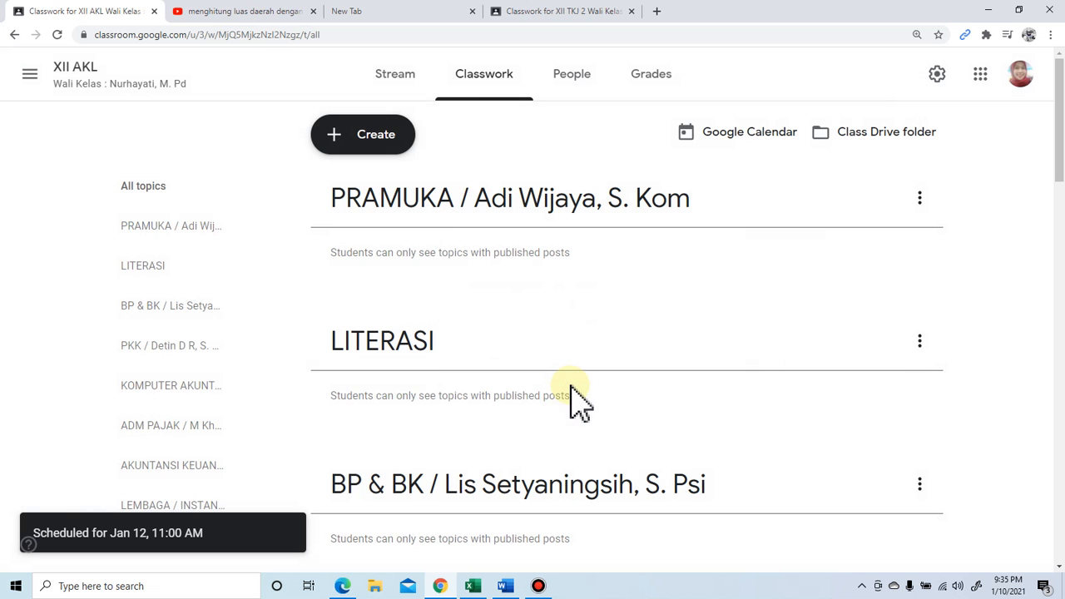
scroll(516, 208, down, 4)
scroll(483, 258, down, 10)
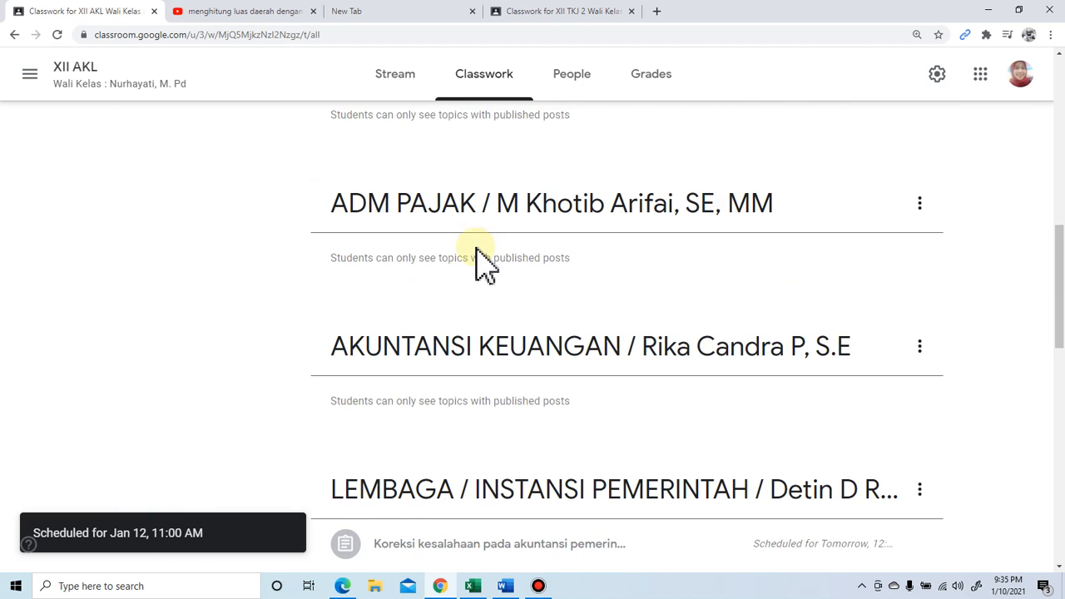
scroll(566, 300, down, 2)
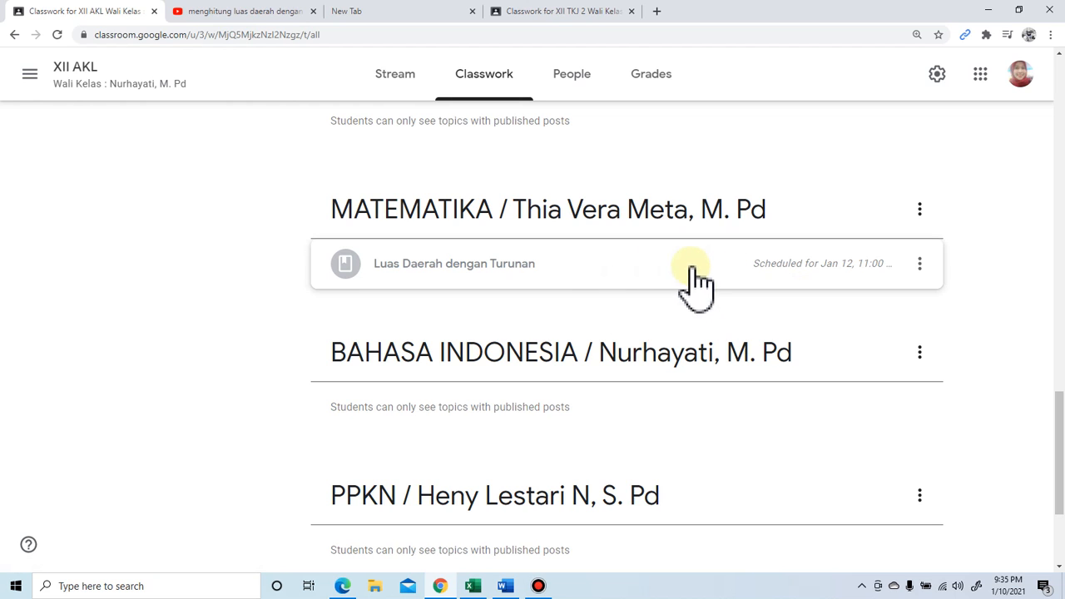
Step: Switch to the XII OTKP class and open its classwork
click(30, 77)
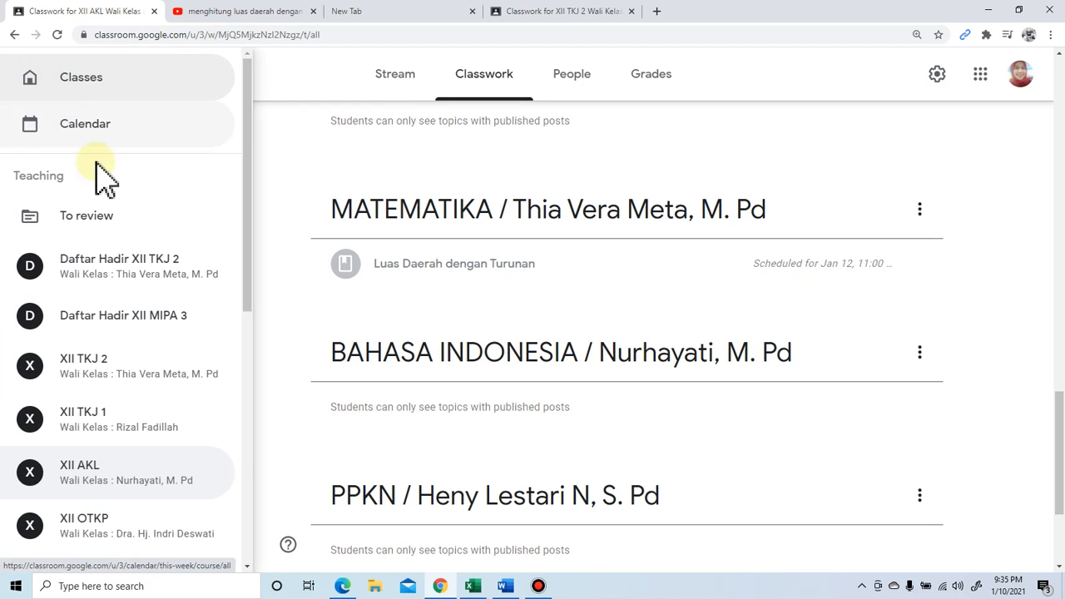
scroll(100, 399, down, 2)
click(146, 355)
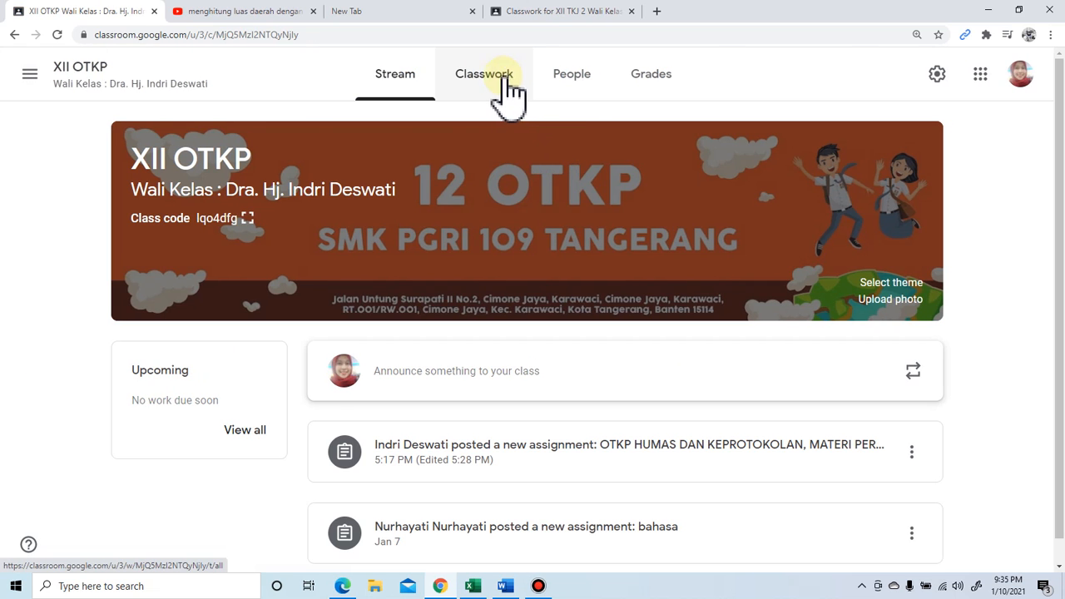
click(504, 78)
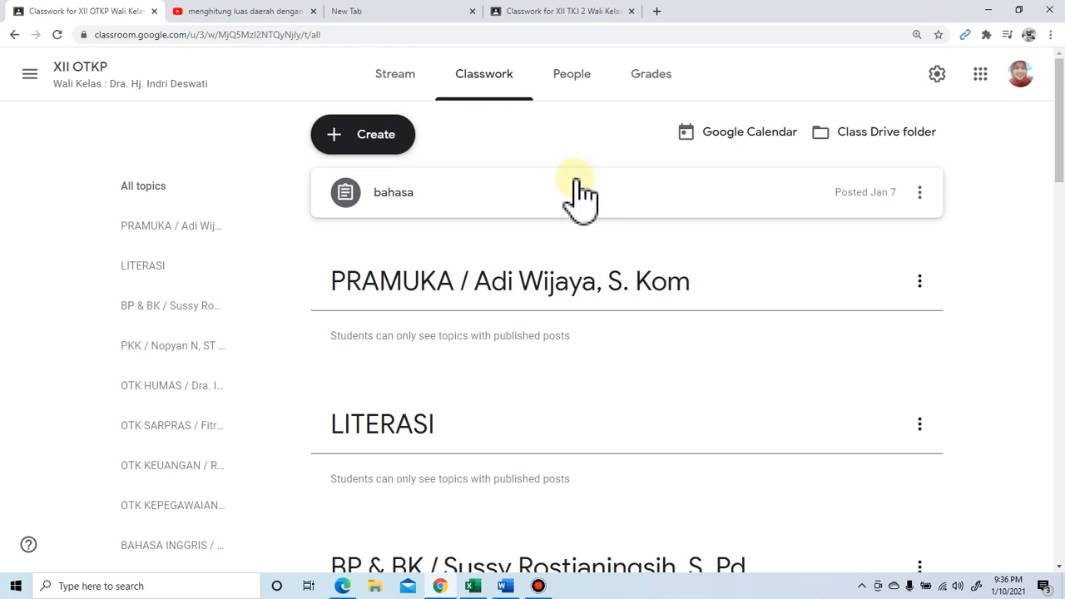
Step: Reuse the post "Luas Daerah dengan Turunan" from the XII AKL class as a new material in XII OTKP
click(353, 137)
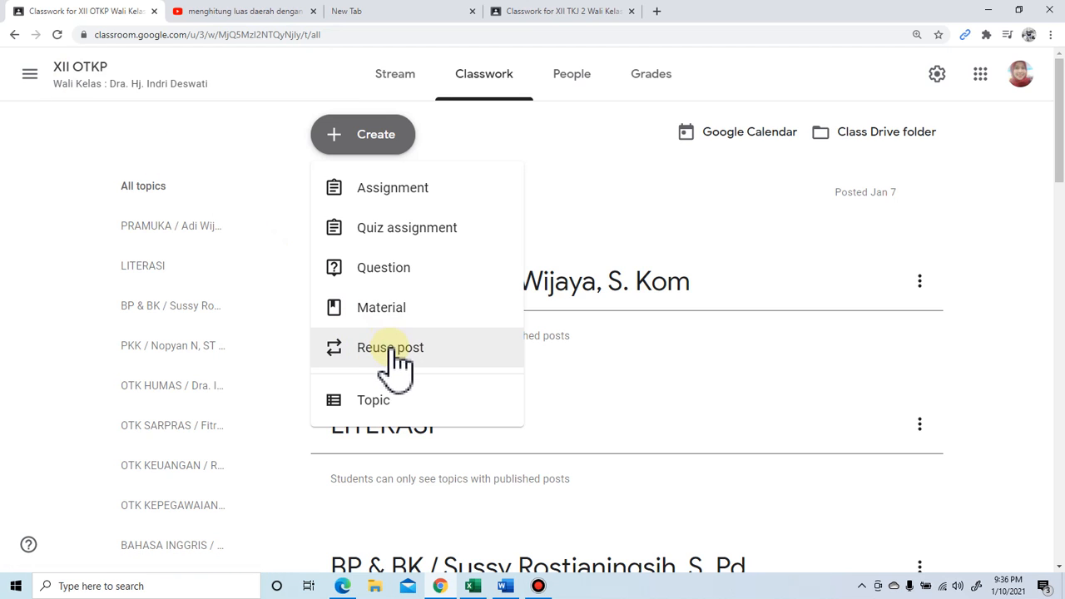
click(395, 350)
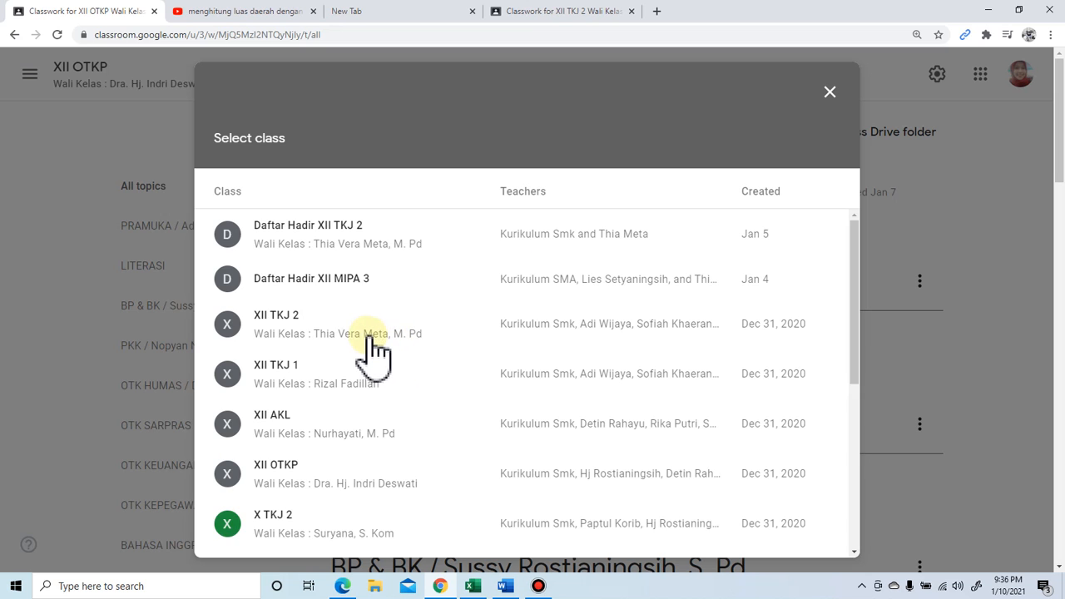
scroll(358, 374, down, 2)
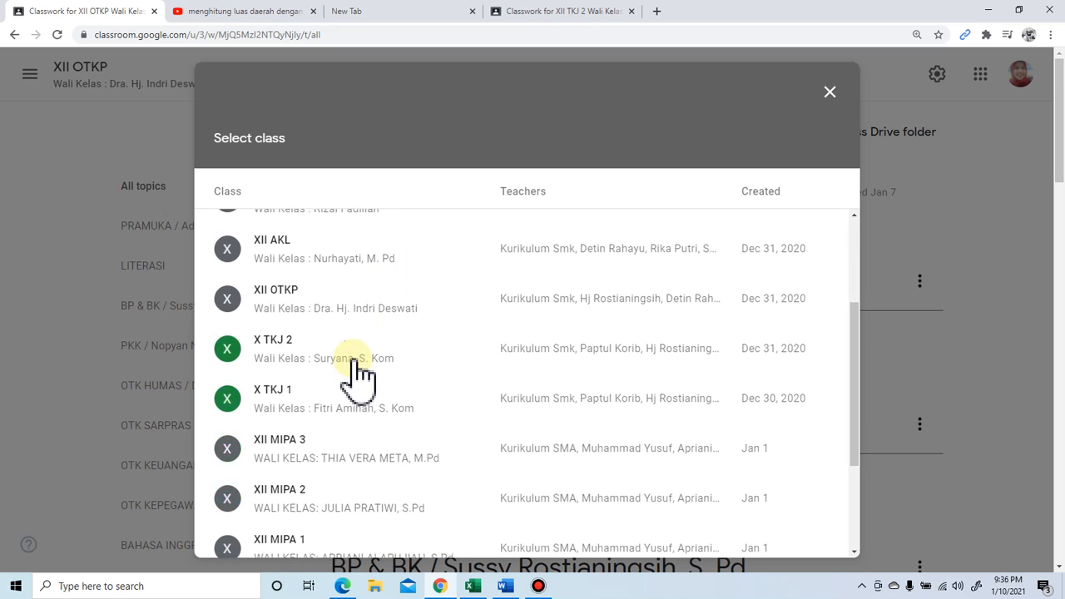
click(331, 265)
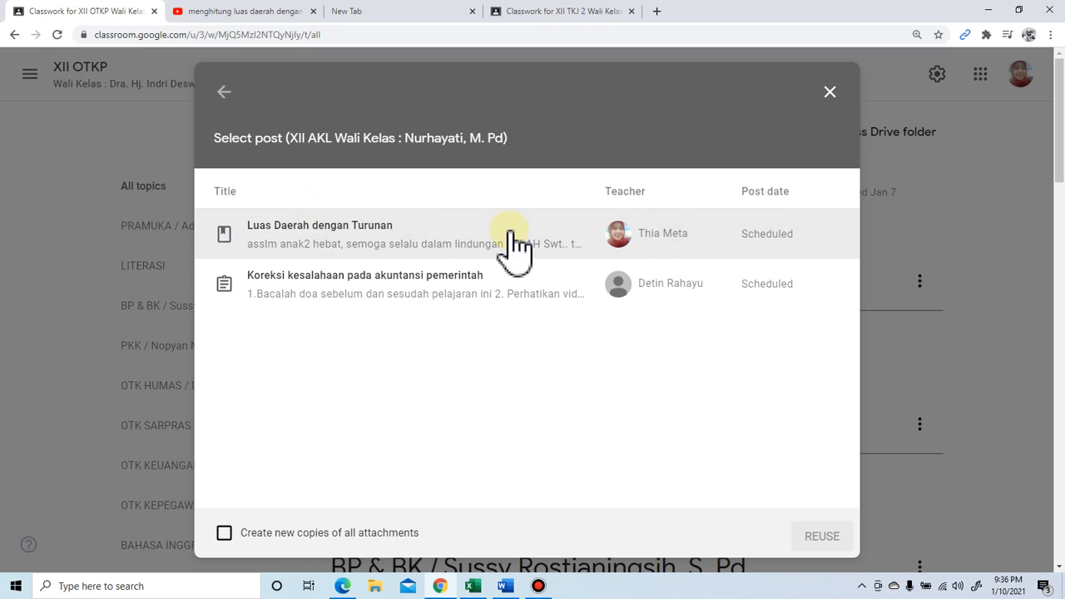
click(368, 246)
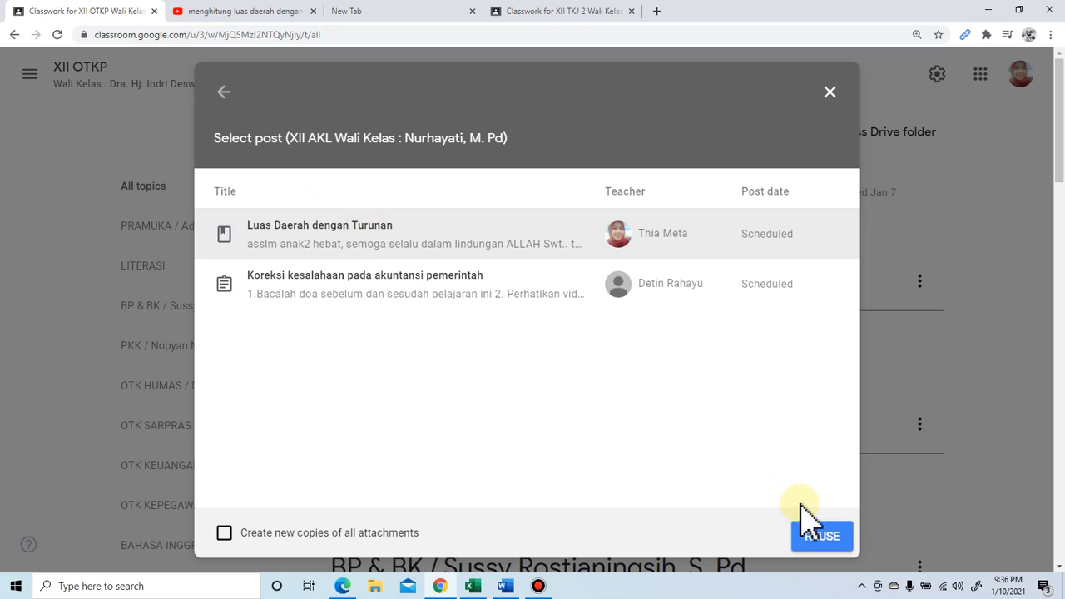
click(819, 538)
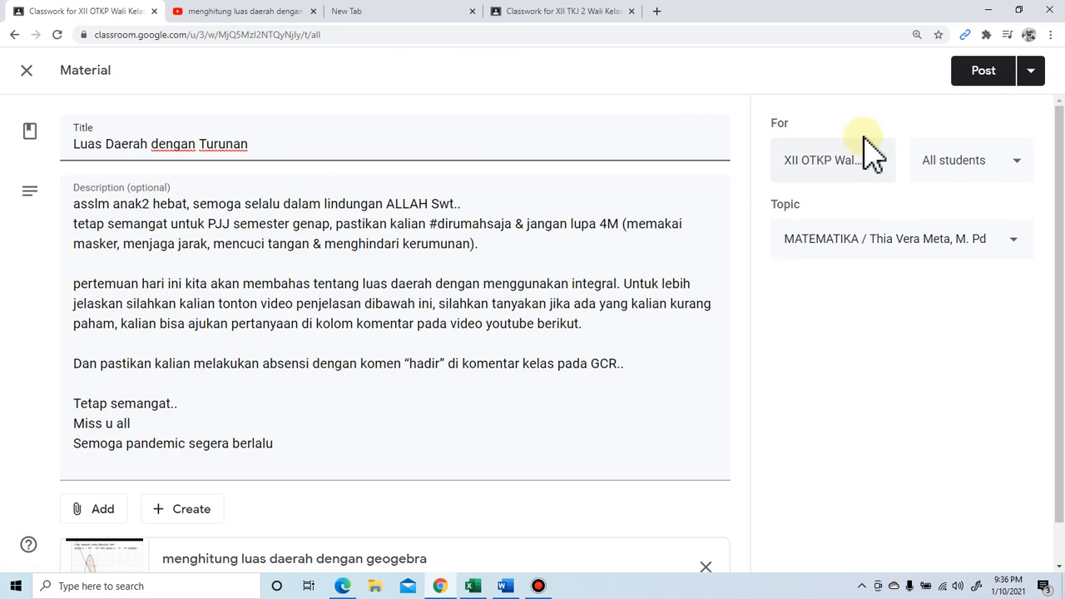
Step: Schedule the reused XII OTKP material for Jan 12, 2021 at 11.00 am
click(1032, 75)
click(995, 105)
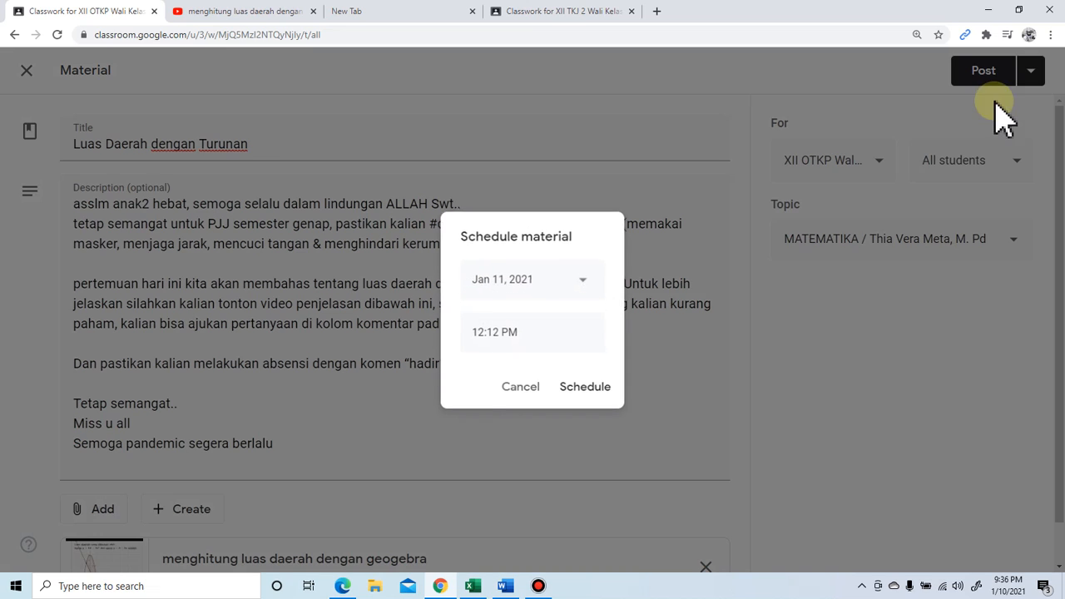
click(581, 281)
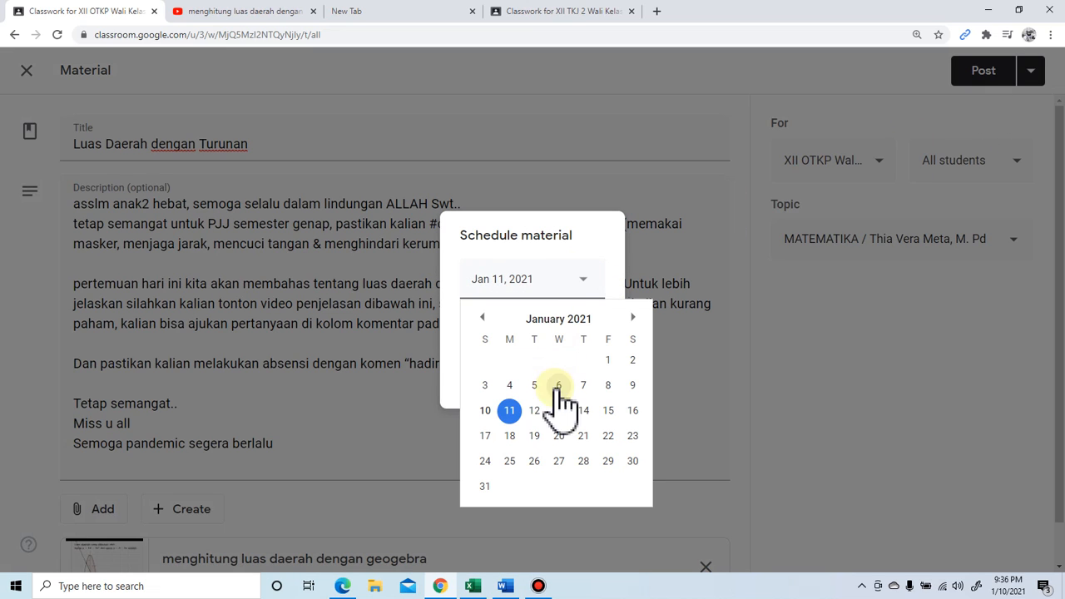
click(534, 410)
click(543, 333)
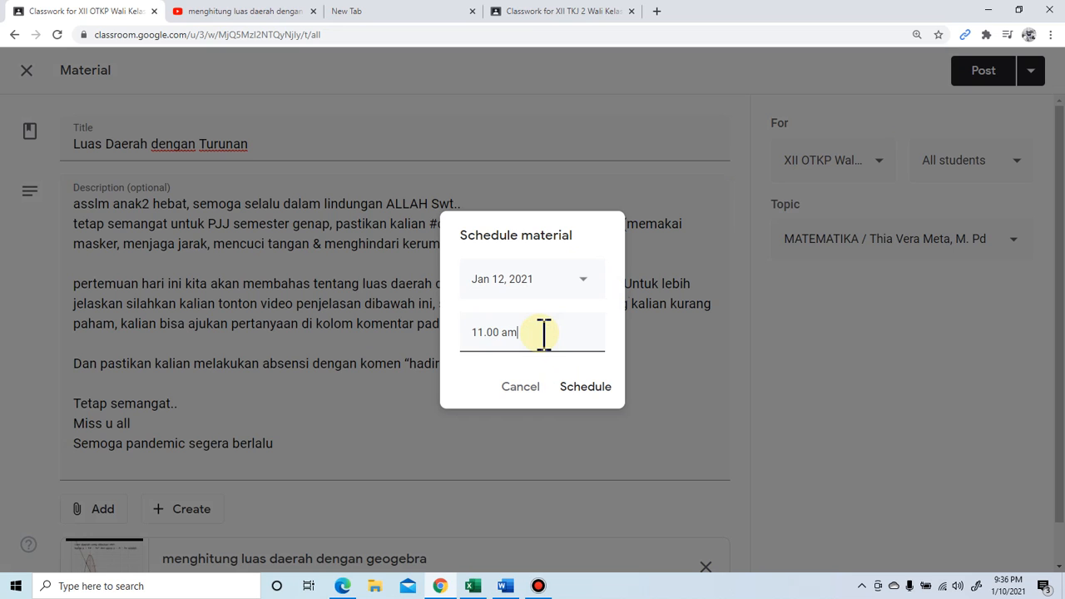
text(11.00 am)
click(573, 386)
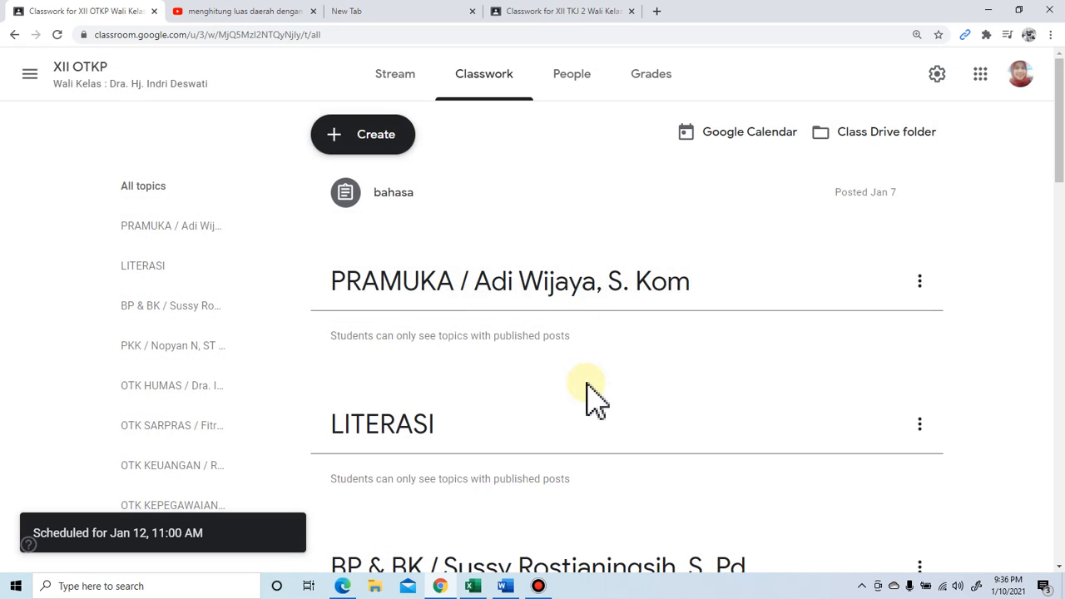
scroll(616, 383, down, 1)
scroll(607, 391, up, 3)
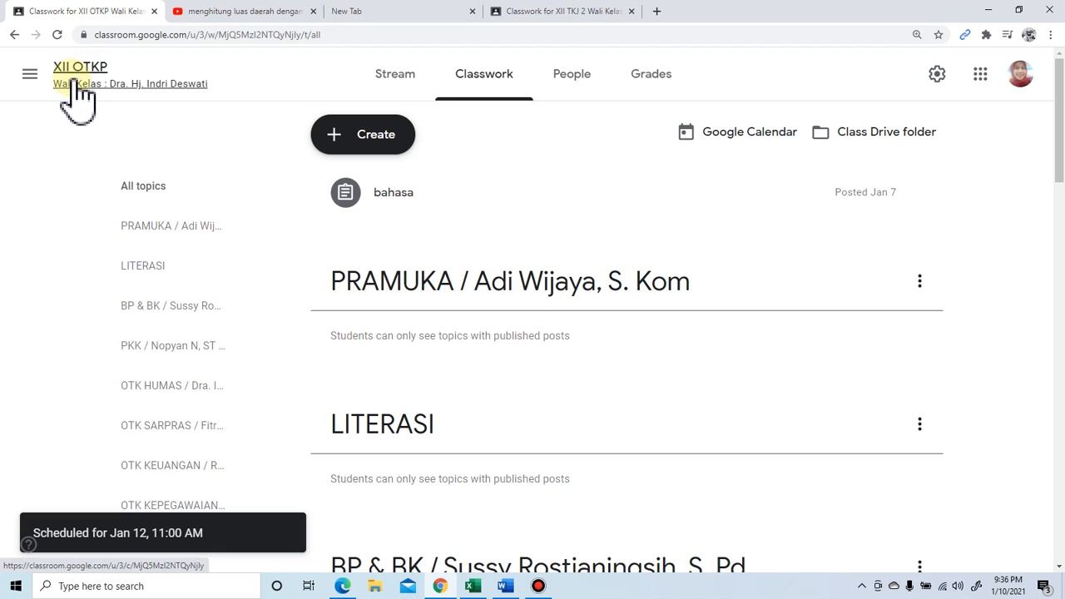
Step: Switch to the XII TKJ 1 class and open its classwork
click(29, 73)
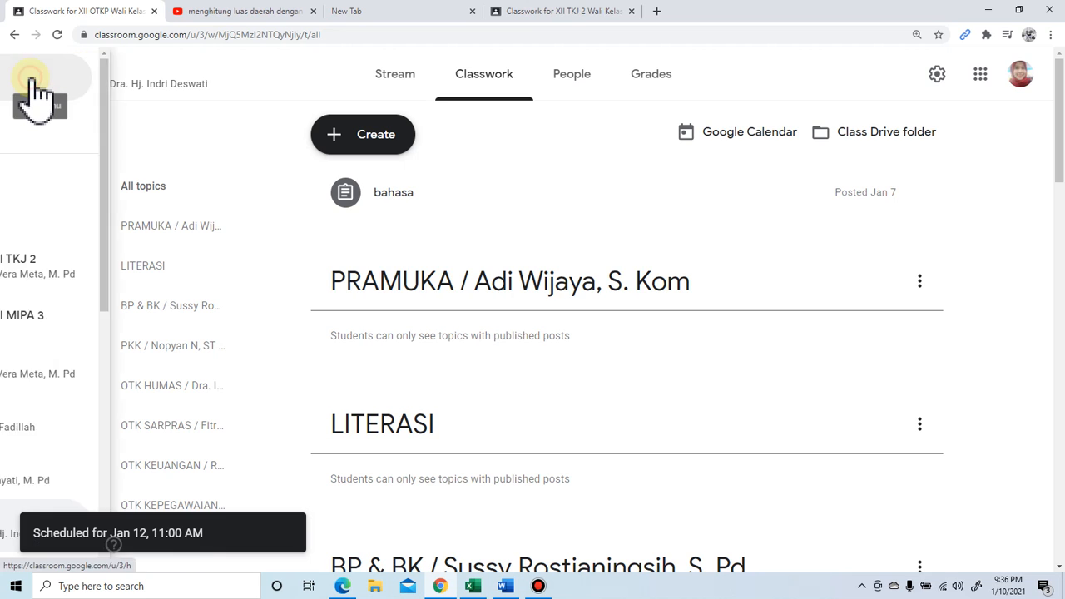
scroll(154, 266, down, 2)
click(144, 239)
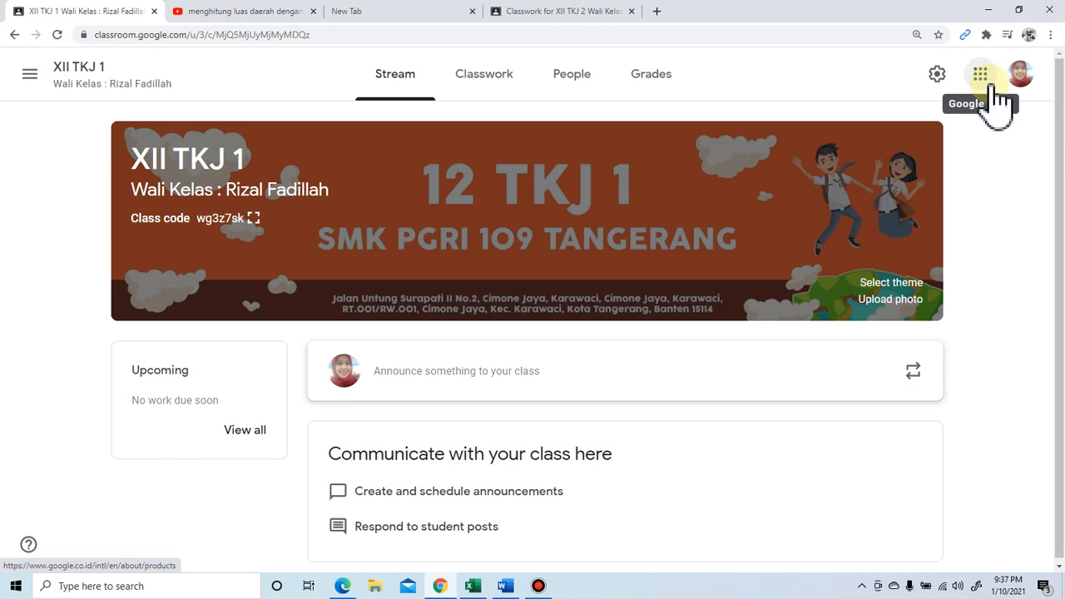
click(483, 83)
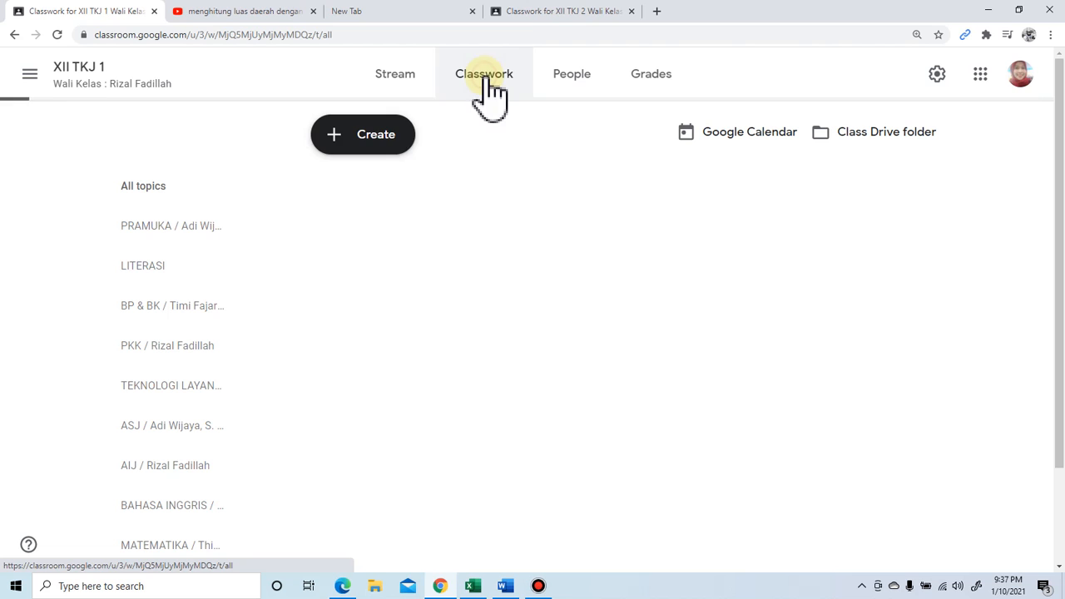
Step: Reuse the post "Luas Daerah dengan Turunan" from the XII OTKP class as a new material in XII TKJ 1
click(364, 142)
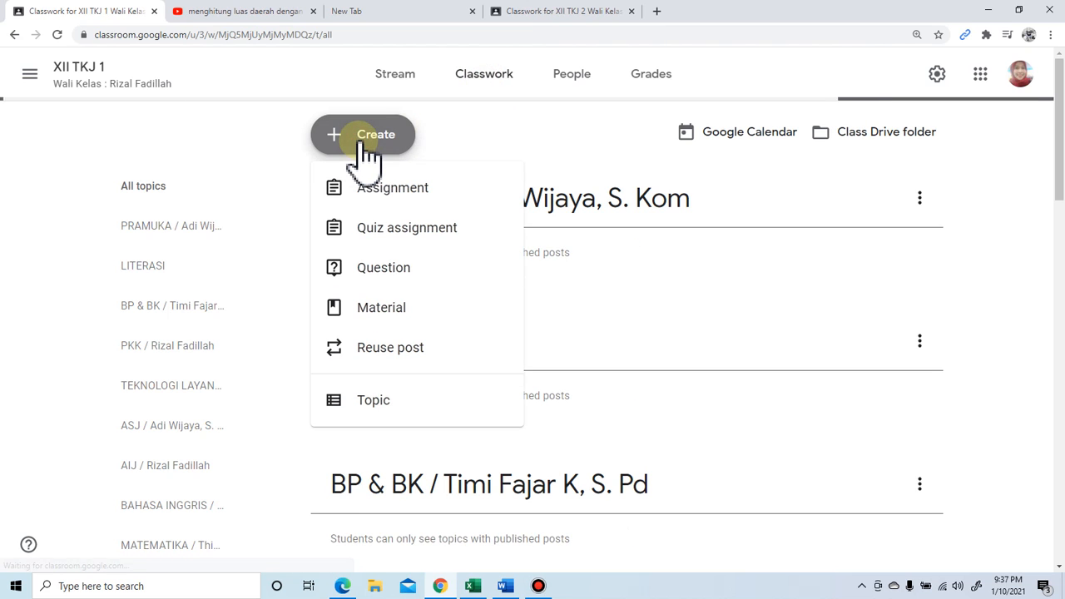
click(385, 354)
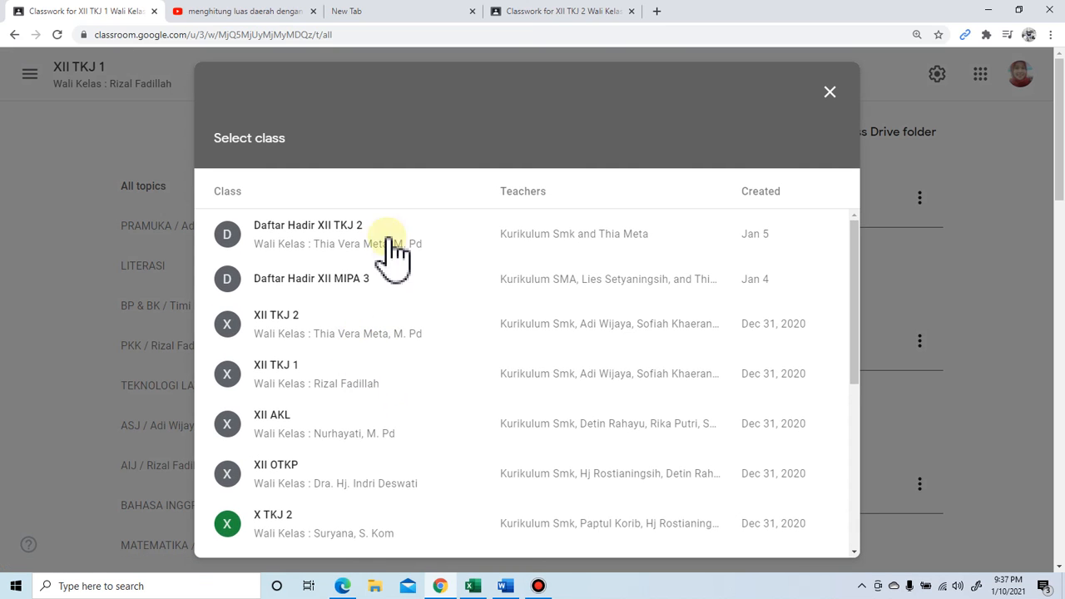
scroll(321, 408, down, 2)
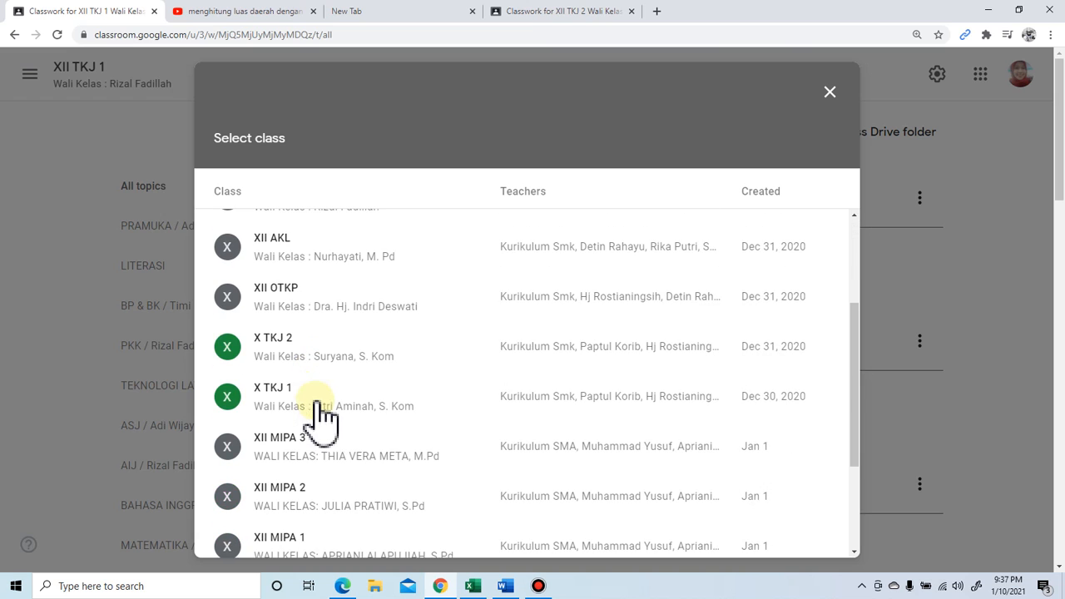
click(330, 295)
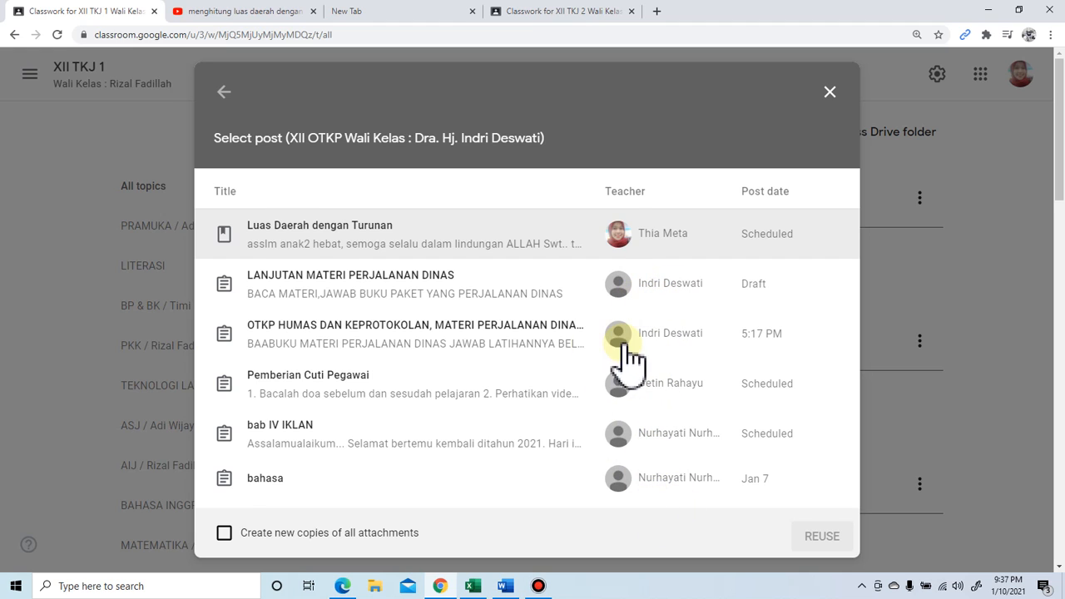
click(356, 241)
click(817, 537)
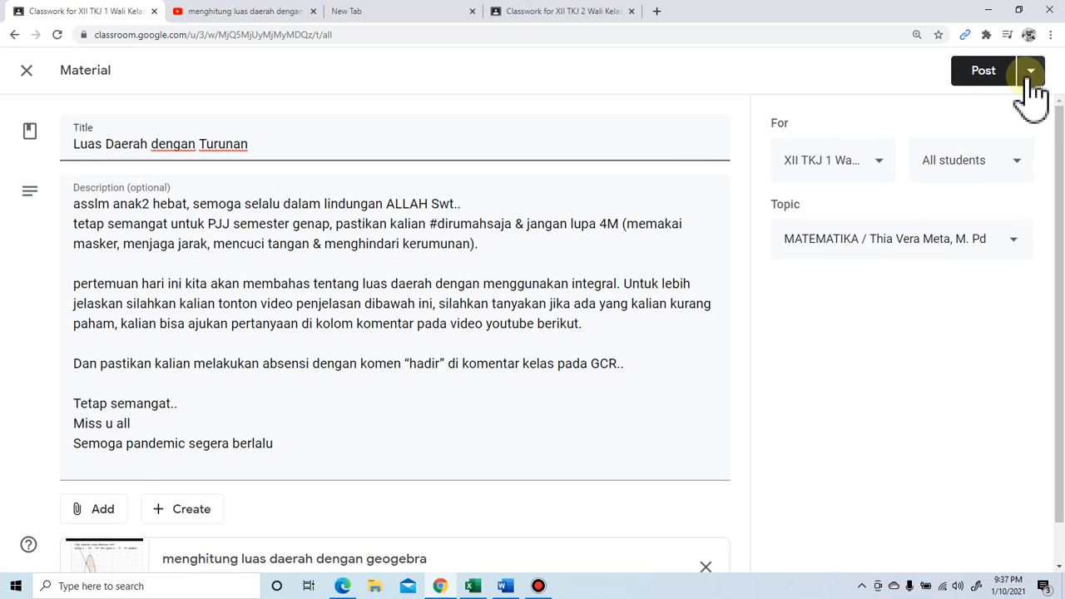
Step: Schedule the reused XII TKJ 1 material for Jan 12, 2021 at 11:00 AM
click(1031, 72)
click(1005, 104)
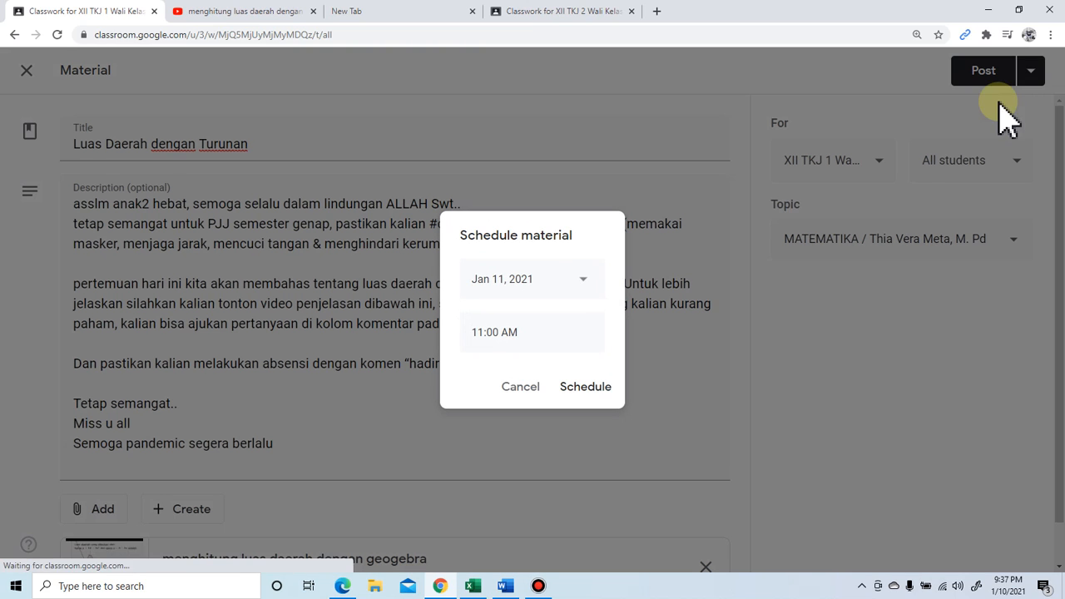
click(582, 289)
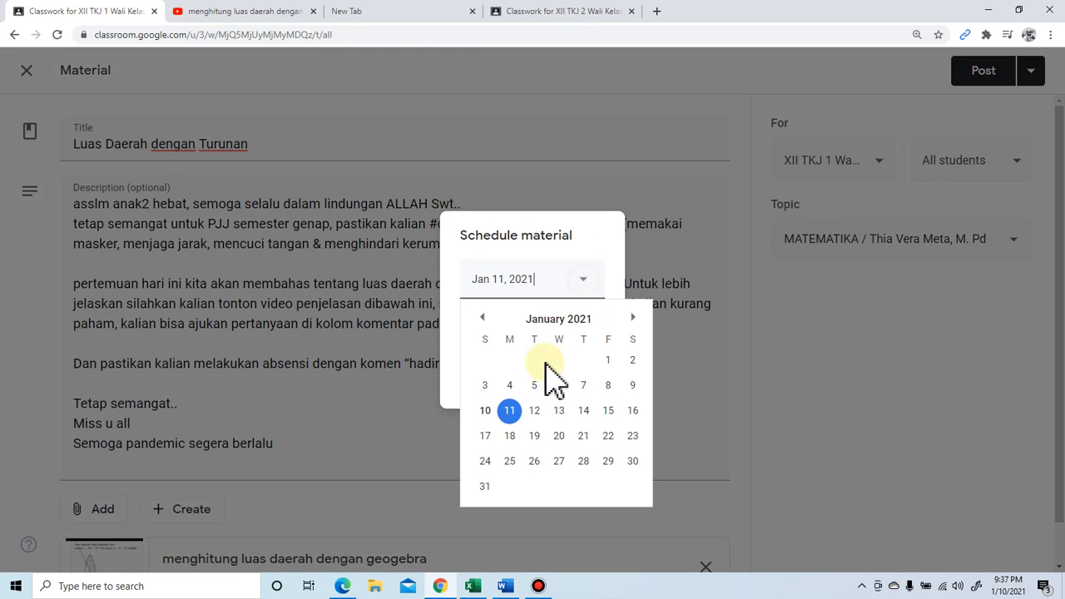
click(536, 408)
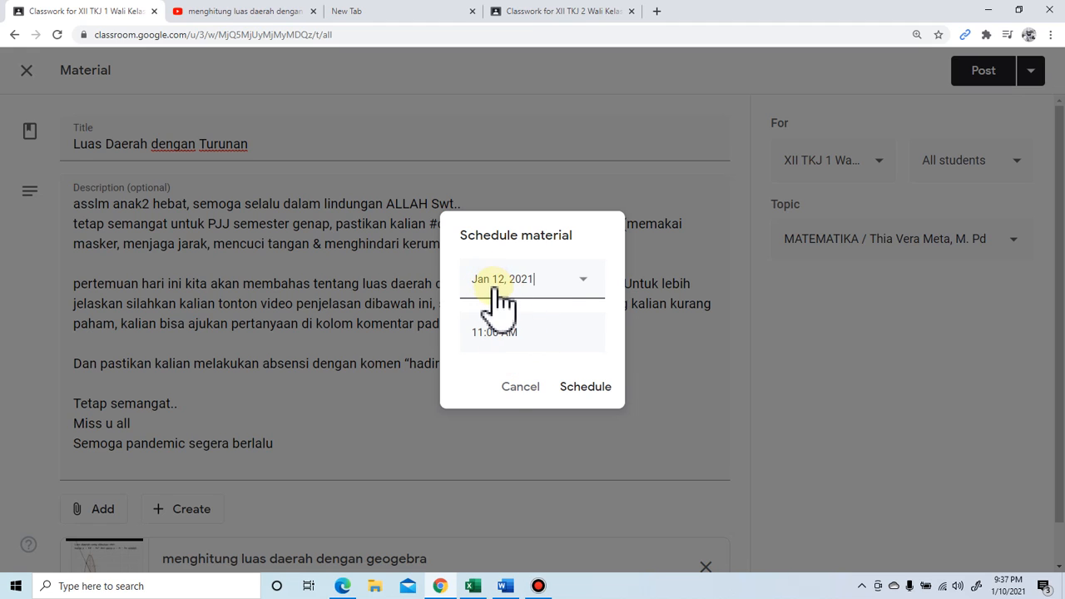
click(592, 390)
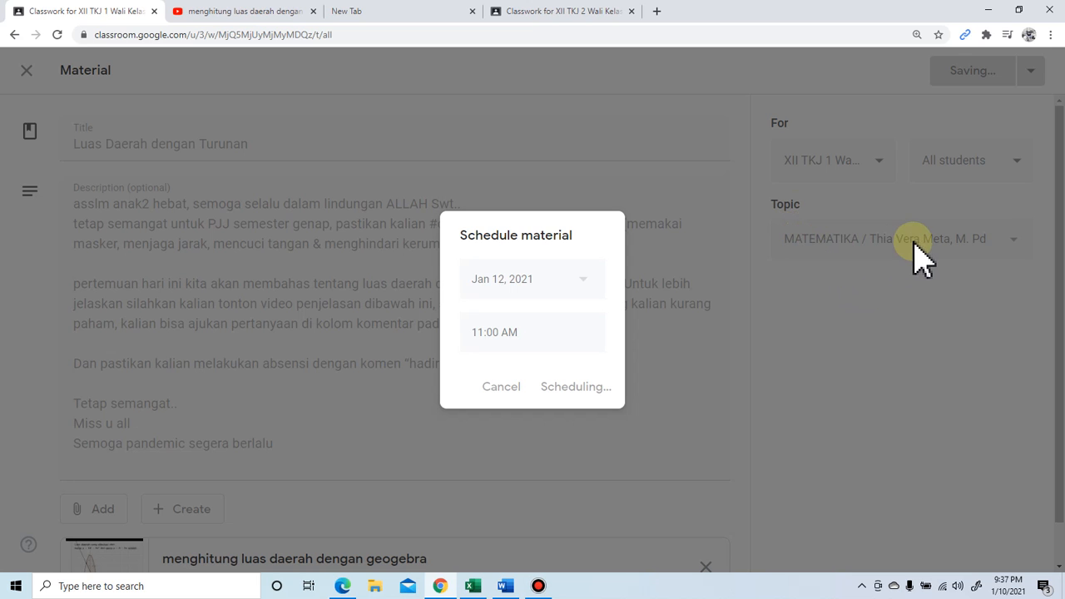
Step: Check the scheduled material under the MATEMATIKA topic of XII TKJ 1 and return to the overview of all classes
scroll(582, 326, down, 15)
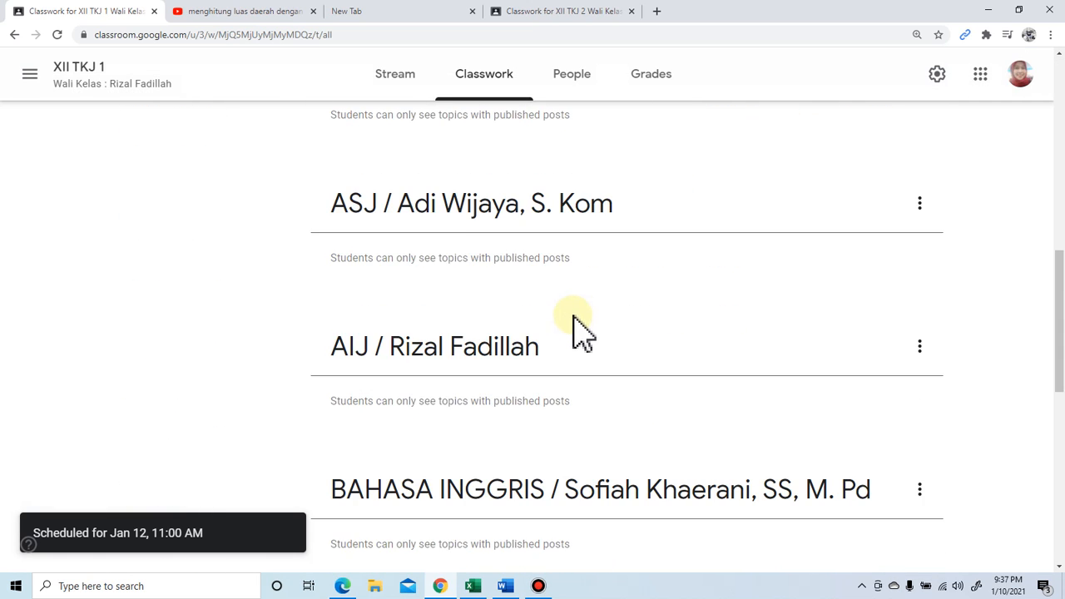
scroll(541, 349, up, 2)
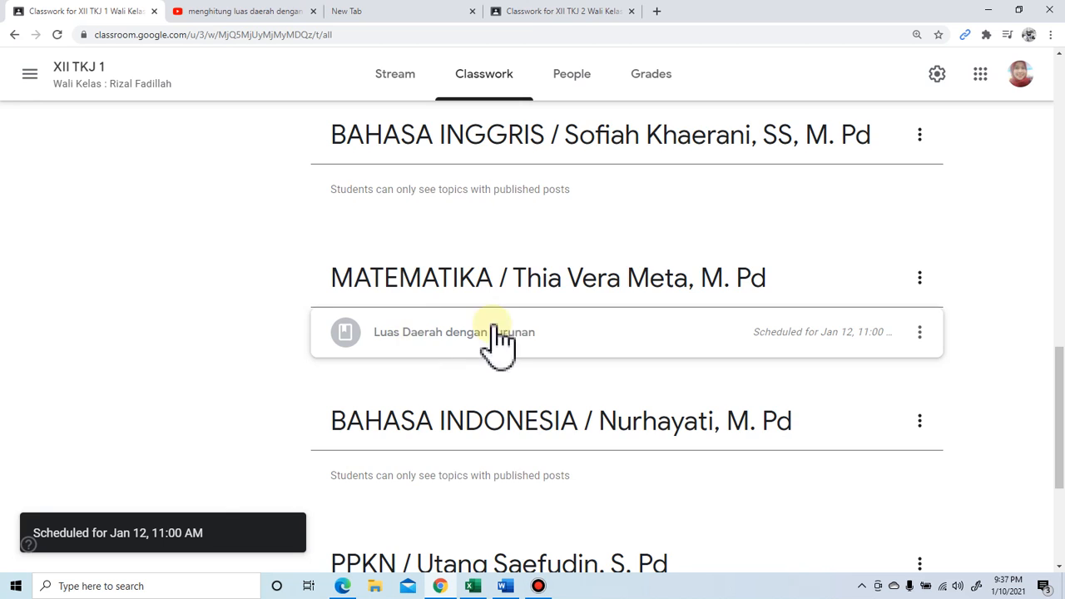
scroll(616, 333, up, 10)
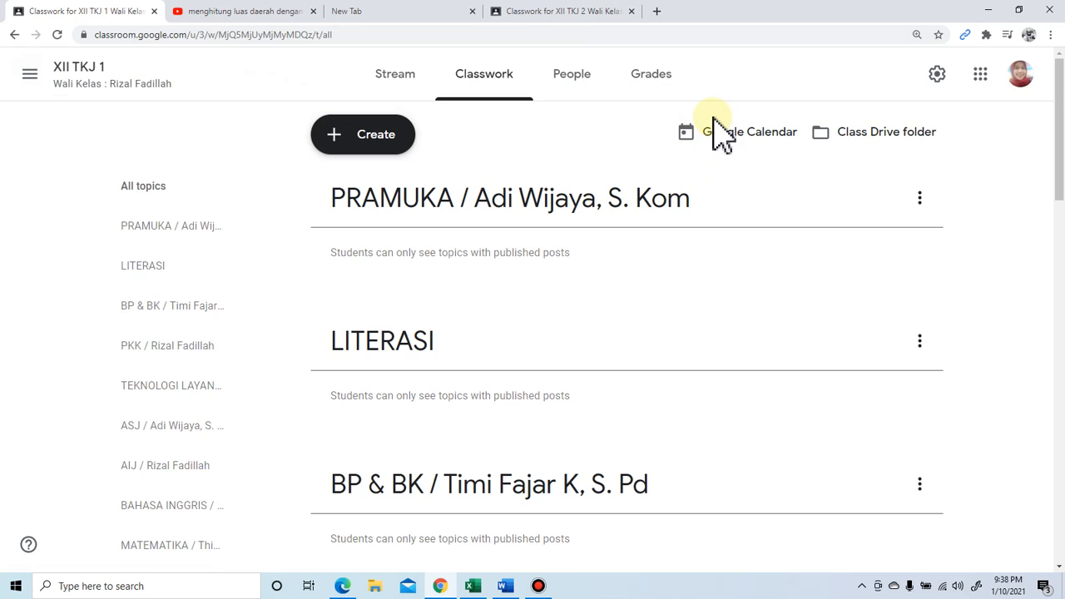
click(36, 75)
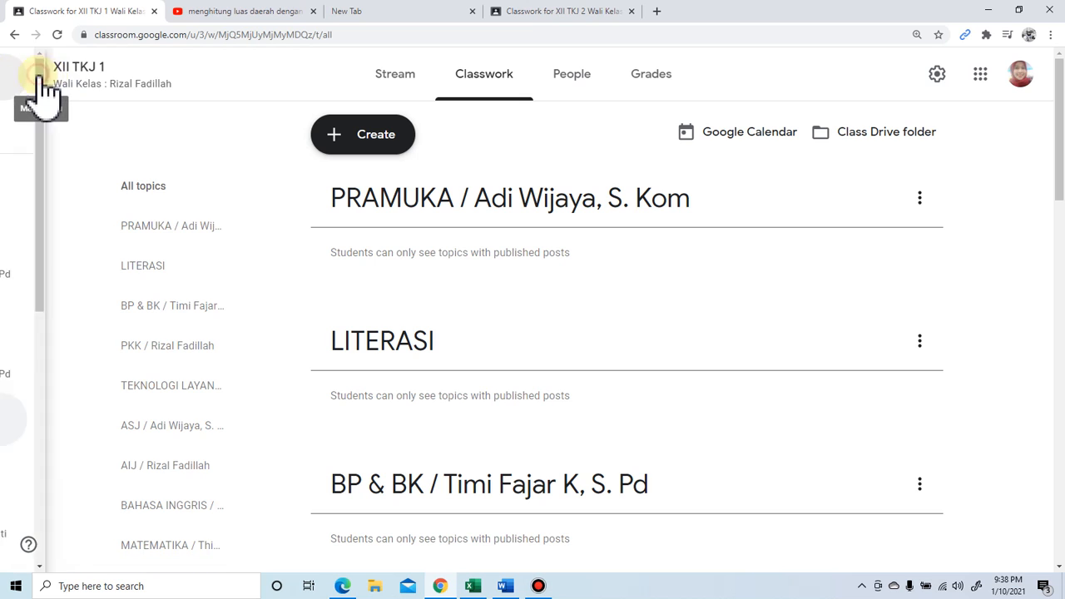
click(83, 78)
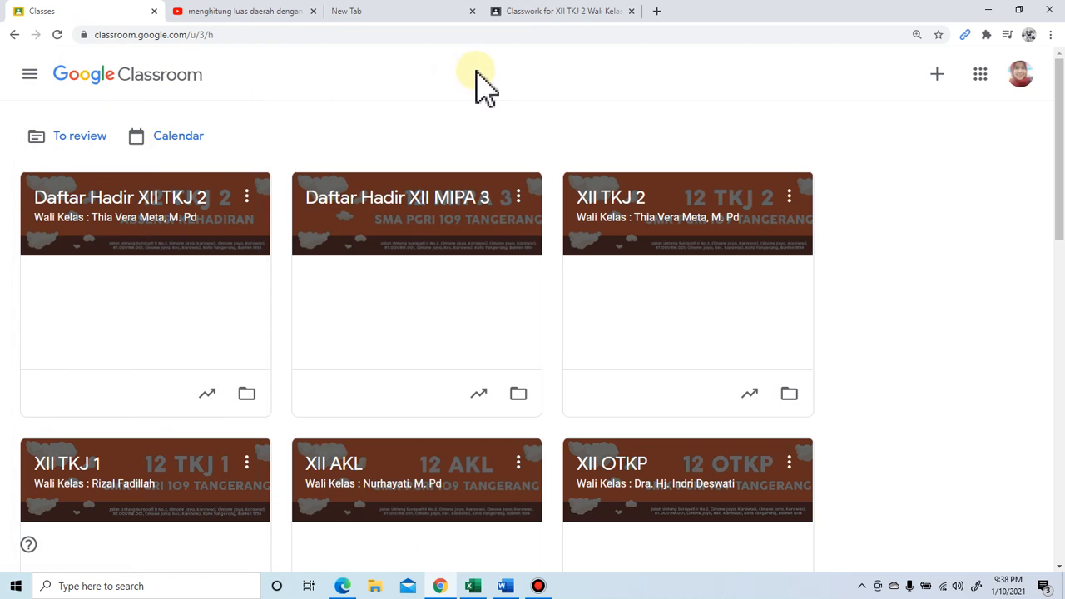